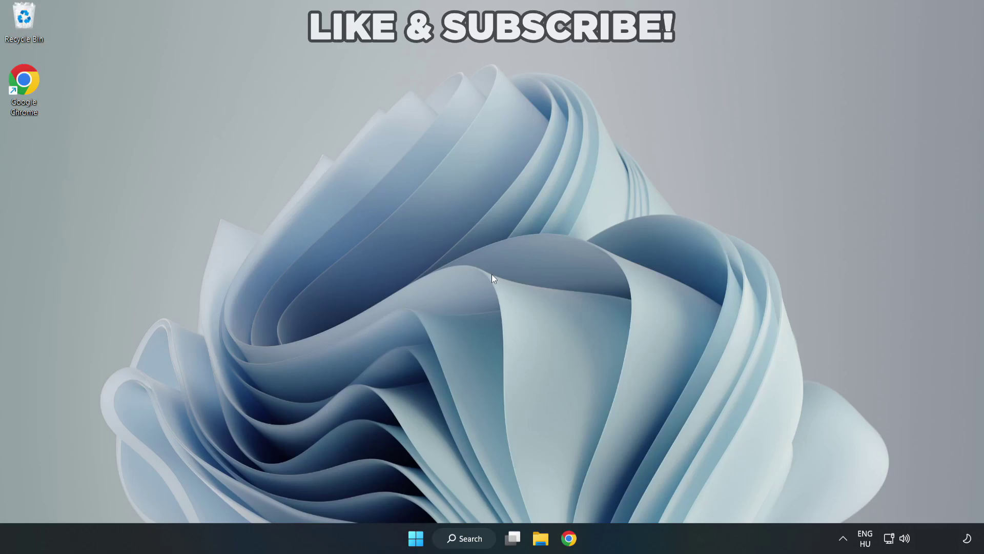
# Search for 'device manager' and launch the Device Manager best match
pyautogui.click(462, 538)
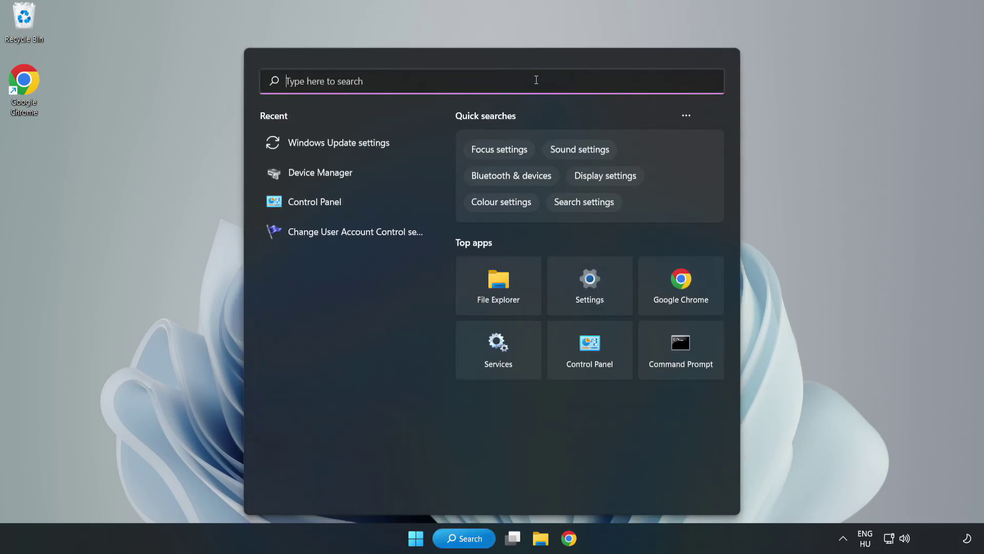
pyautogui.write('device')
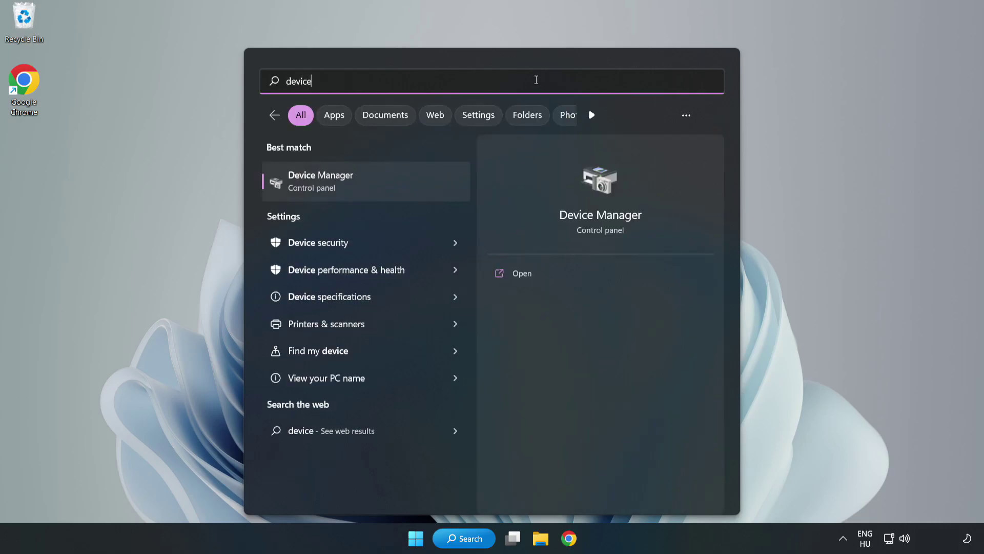
pyautogui.write(' manager')
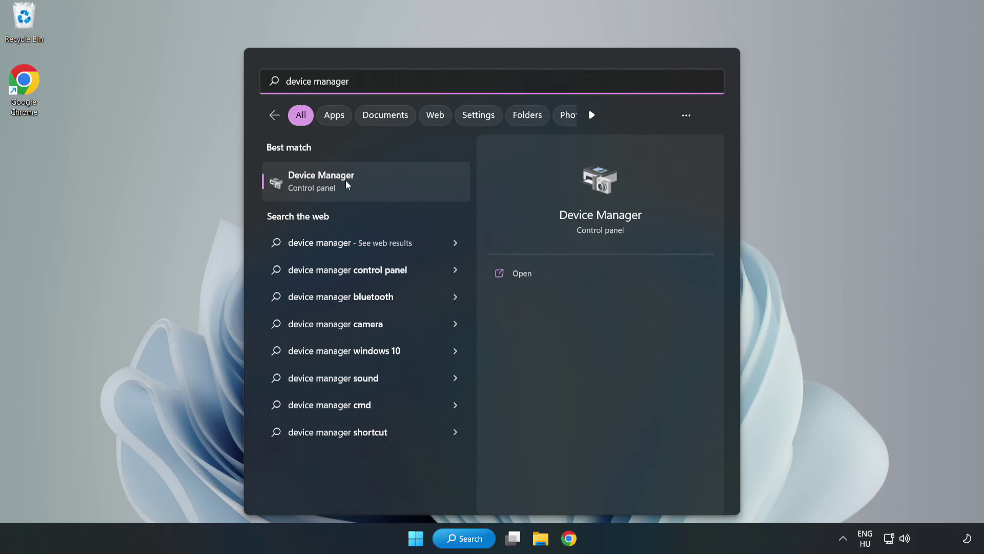
pyautogui.click(366, 188)
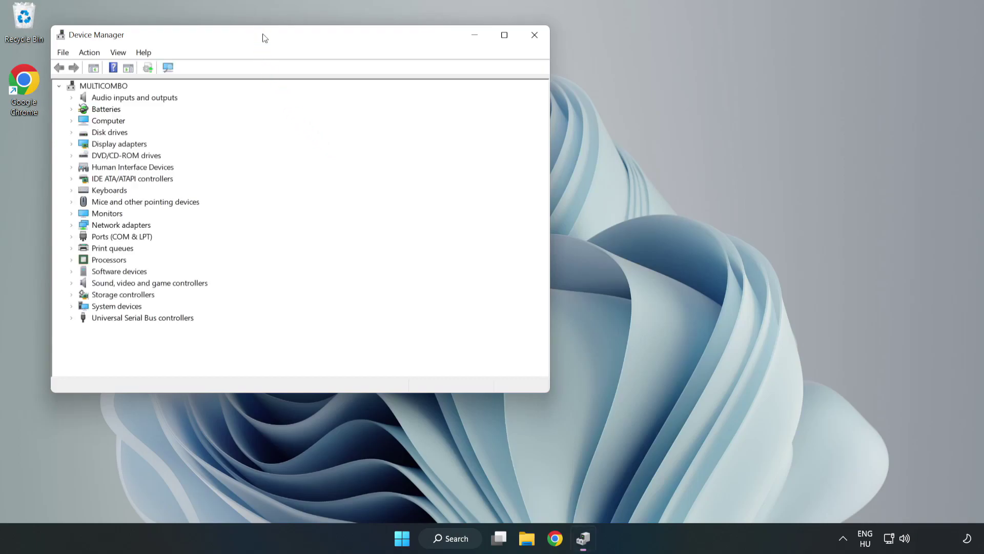
# Expand Display adapters and bring up the context menu for the VMware SVGA 3D adapter
pyautogui.moveTo(262, 35); pyautogui.dragTo(441, 89)
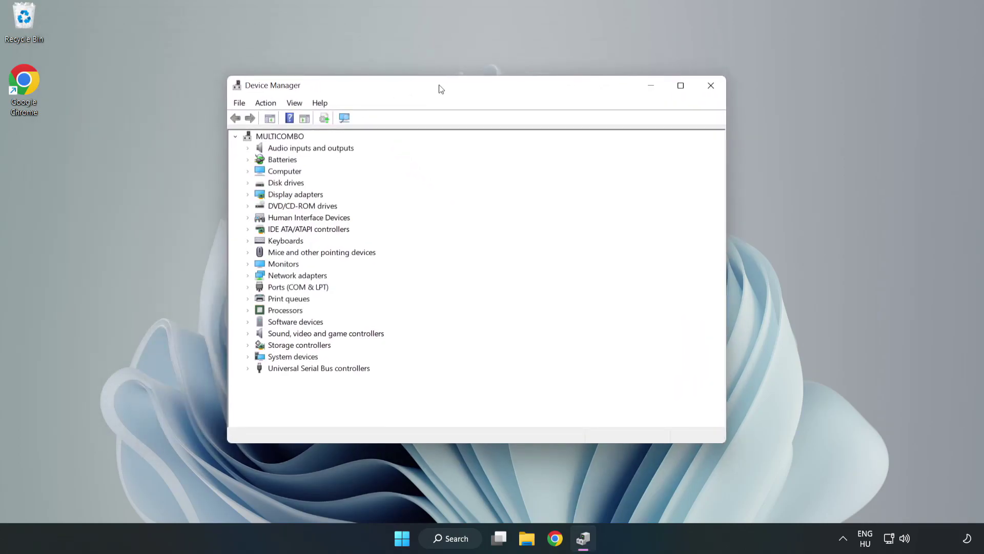
pyautogui.click(294, 195)
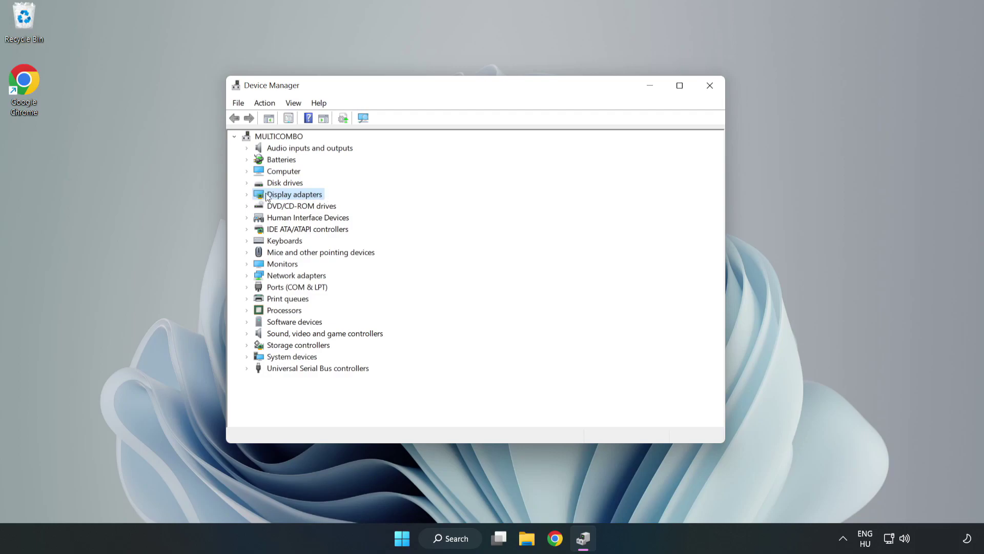
pyautogui.click(247, 195)
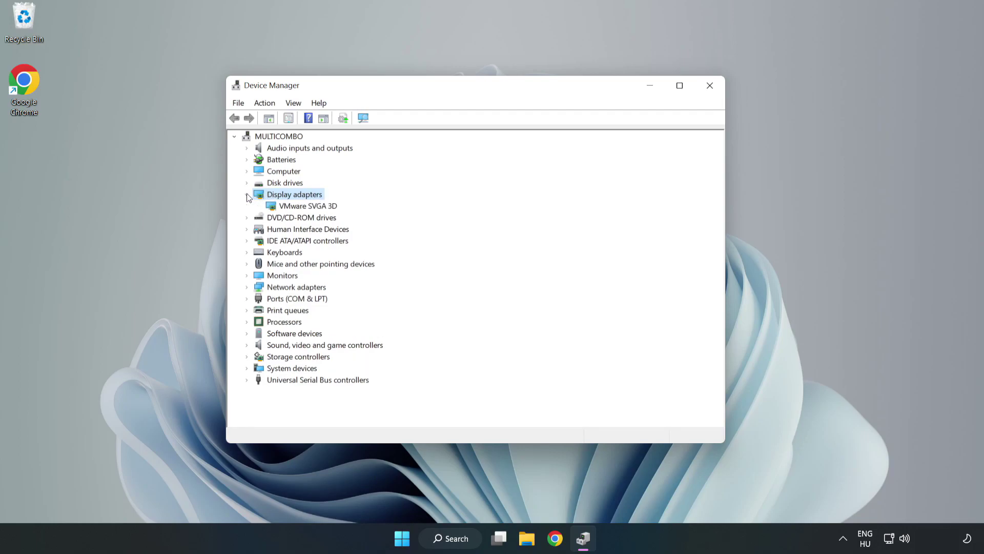
pyautogui.click(275, 208)
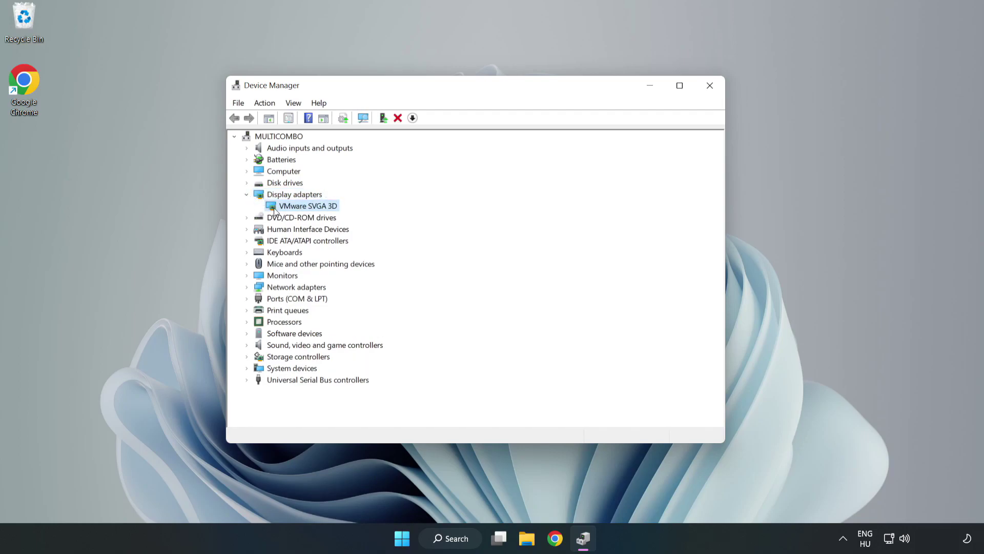
pyautogui.rightClick(306, 210)
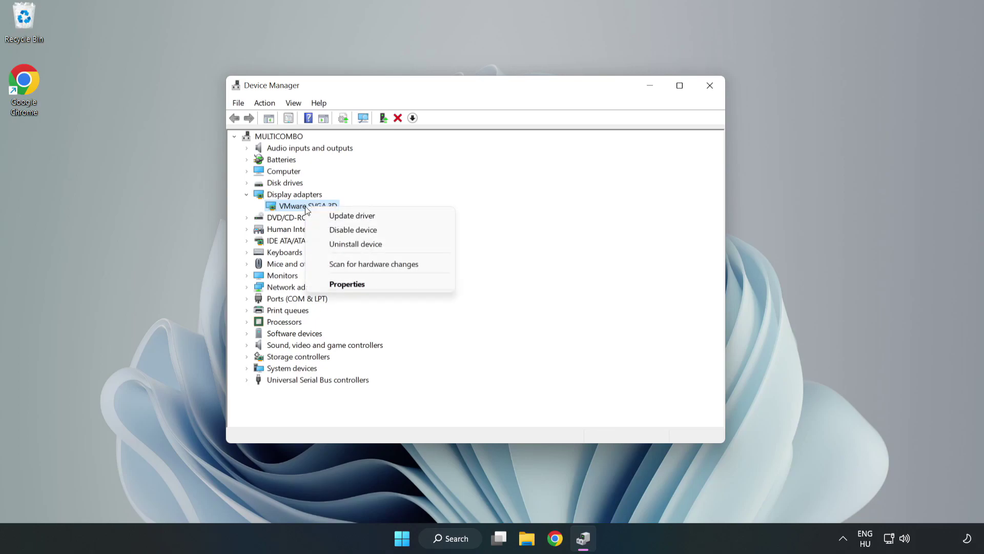
# Search automatically for a newer VMware SVGA 3D driver, dismiss the result, and close Device Manager
pyautogui.click(382, 221)
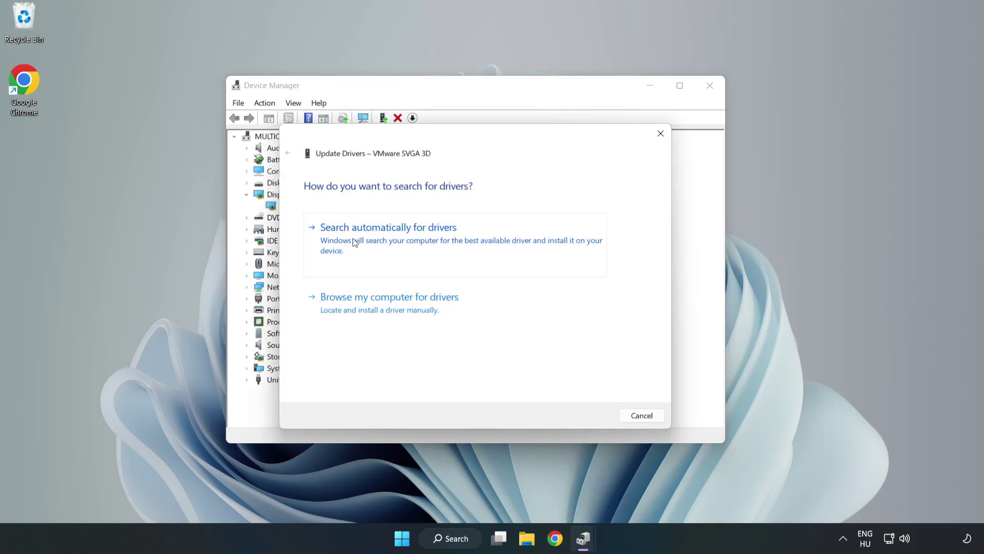
pyautogui.click(392, 240)
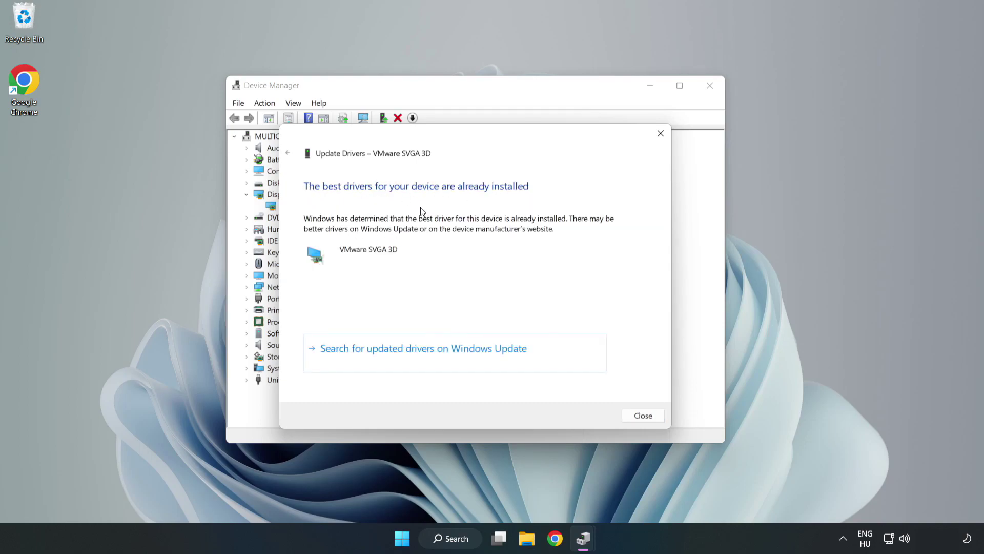
pyautogui.click(643, 415)
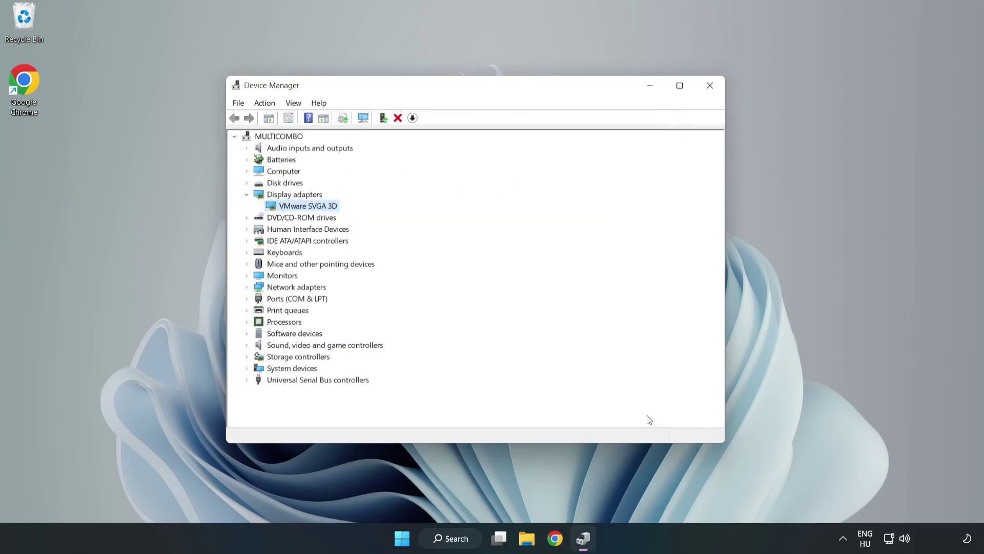
pyautogui.click(710, 87)
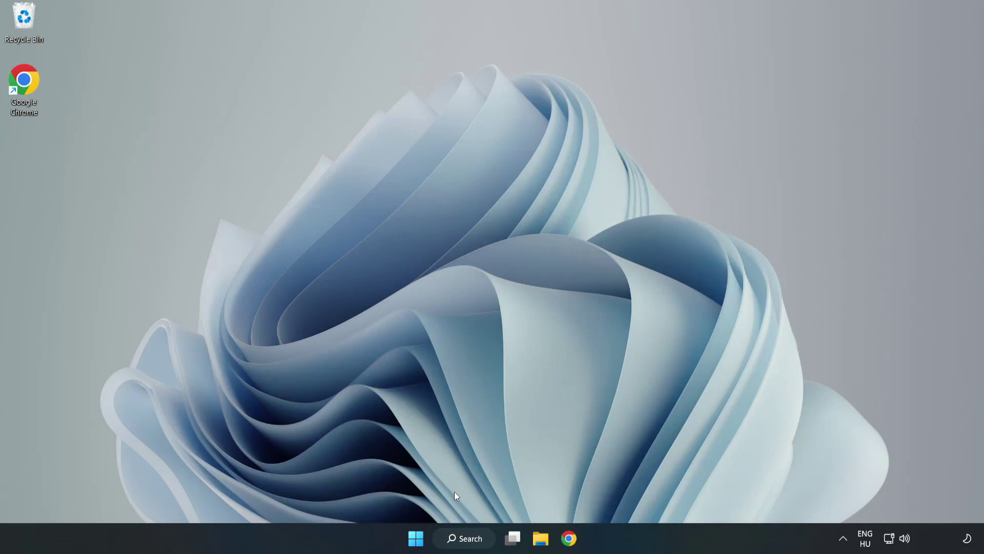
# Search for 'updates' to bring up the Windows Update settings result
pyautogui.click(474, 541)
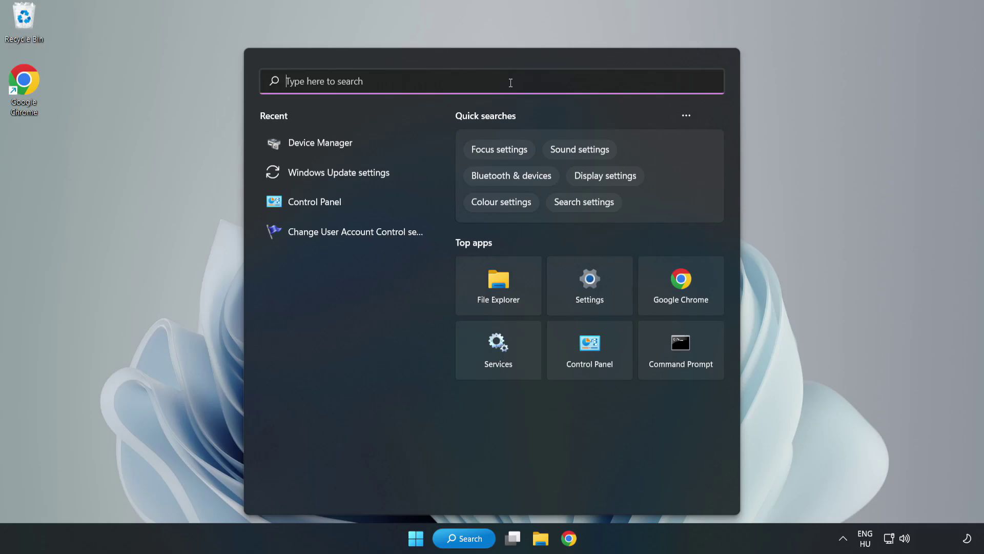
pyautogui.write('updates')
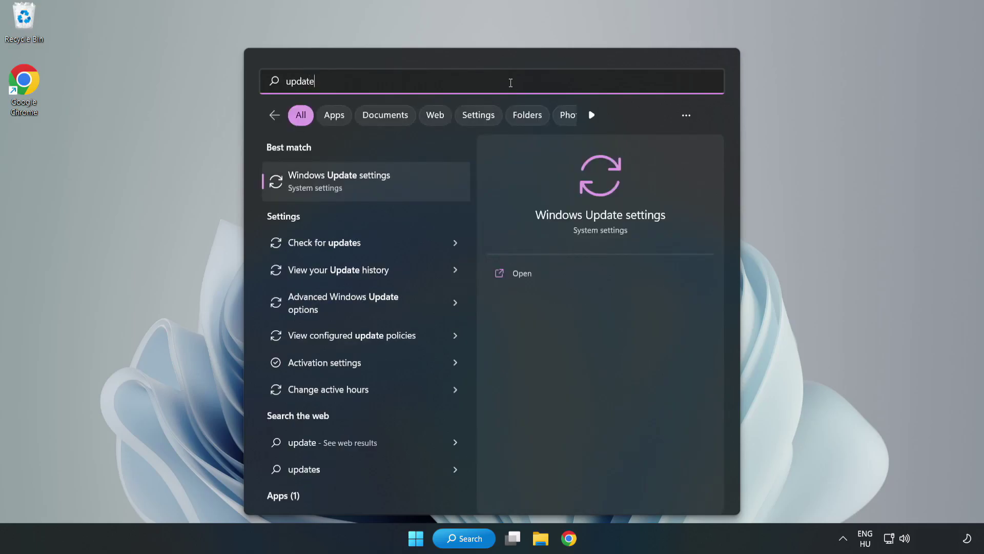
# Open Windows Update maximized and check for updates, installing the Defender security update
pyautogui.click(351, 186)
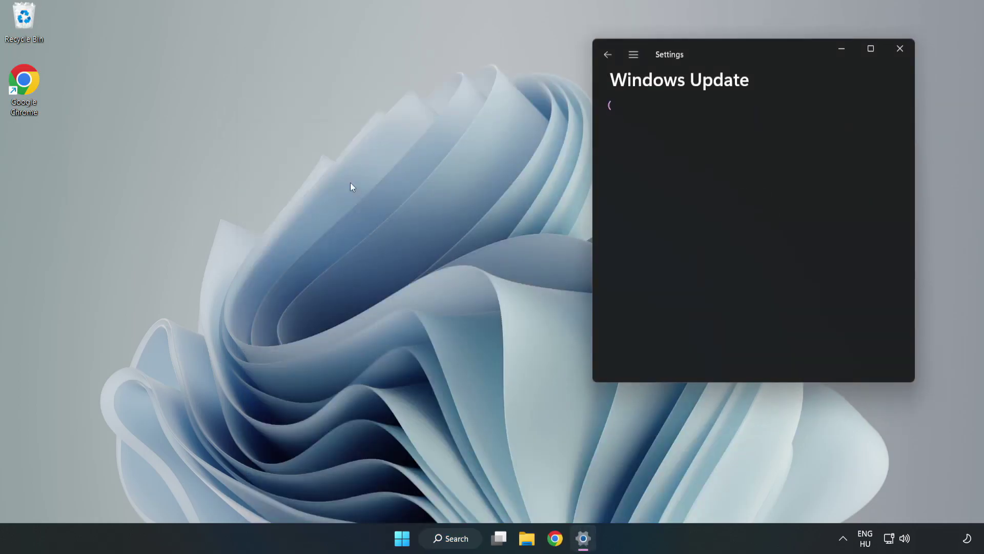
pyautogui.click(871, 48)
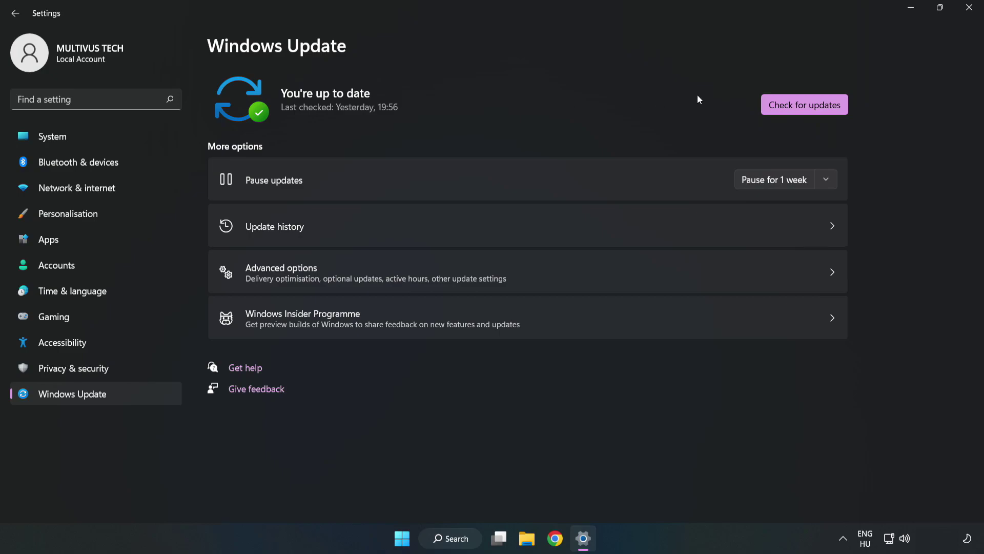
pyautogui.click(808, 107)
# Close Settings and open Properties for the YOUR NOT WORKING APP desktop shortcut
pyautogui.click(971, 13)
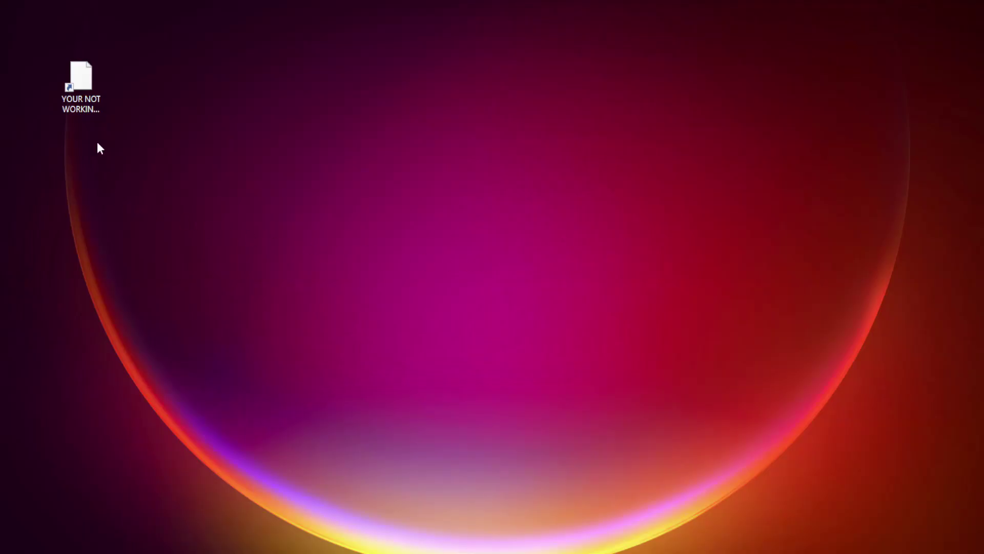
pyautogui.click(57, 101)
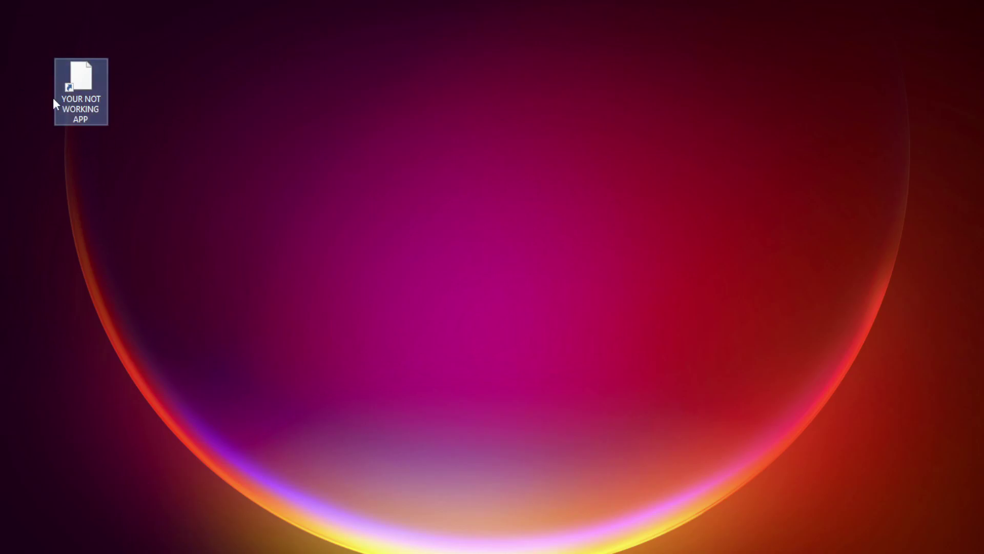
pyautogui.rightClick(80, 73)
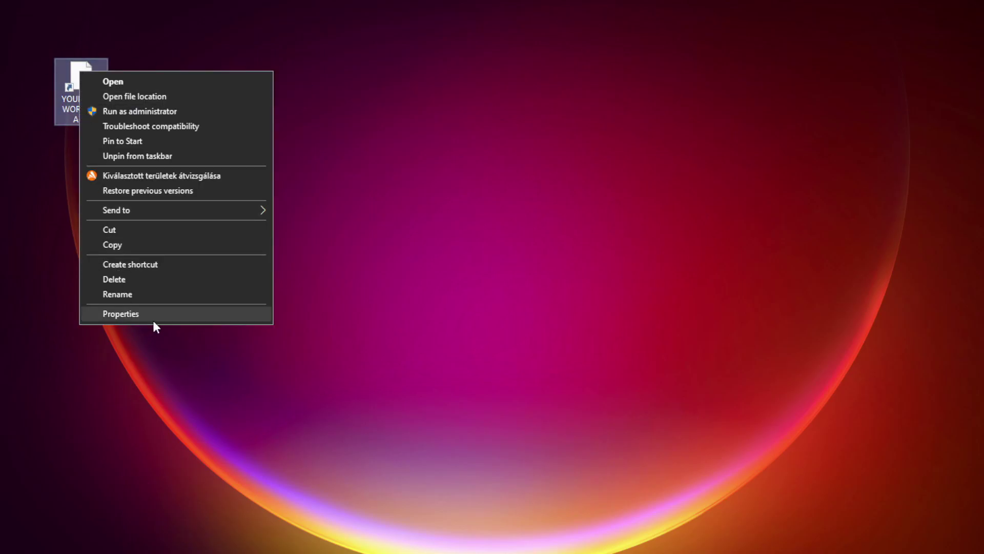
pyautogui.click(198, 315)
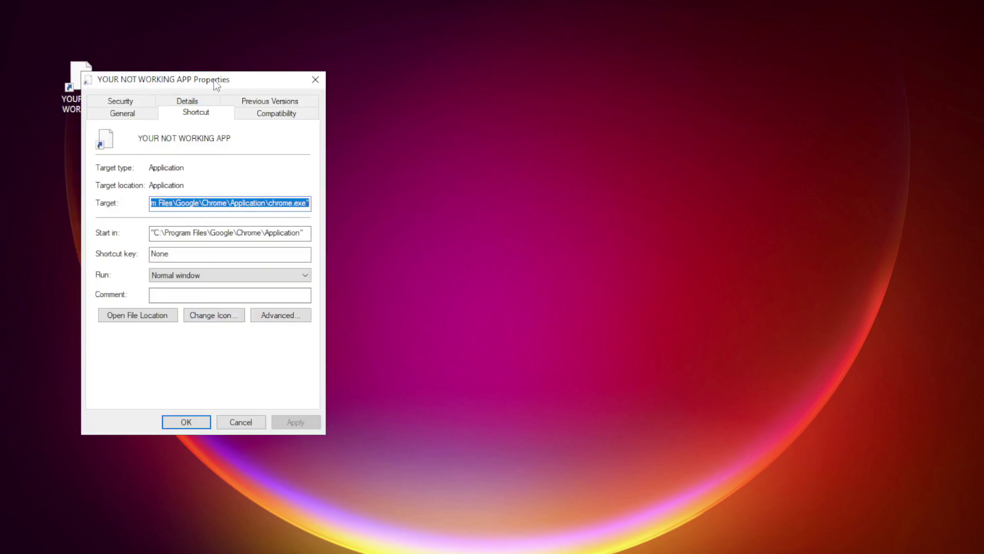
pyautogui.moveTo(217, 84); pyautogui.dragTo(497, 110)
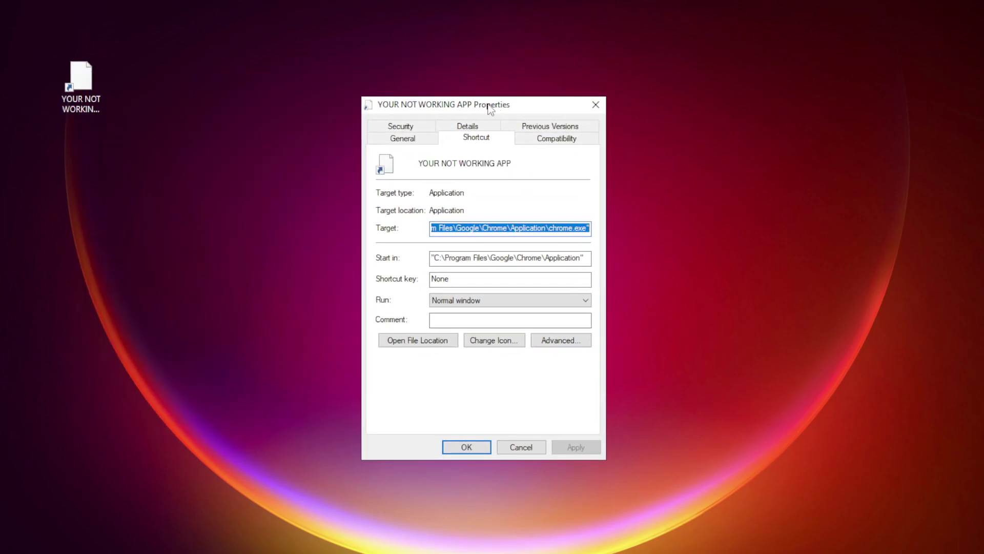
# Set the shortcut to Windows 8 compatibility mode, no fullscreen optimizations, run as administrator, and apply
pyautogui.click(577, 143)
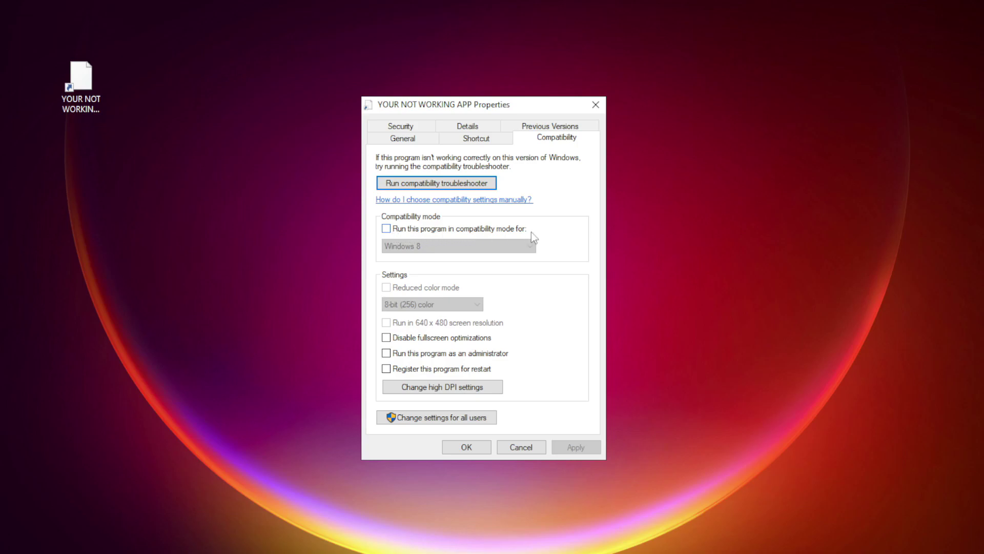
pyautogui.click(401, 229)
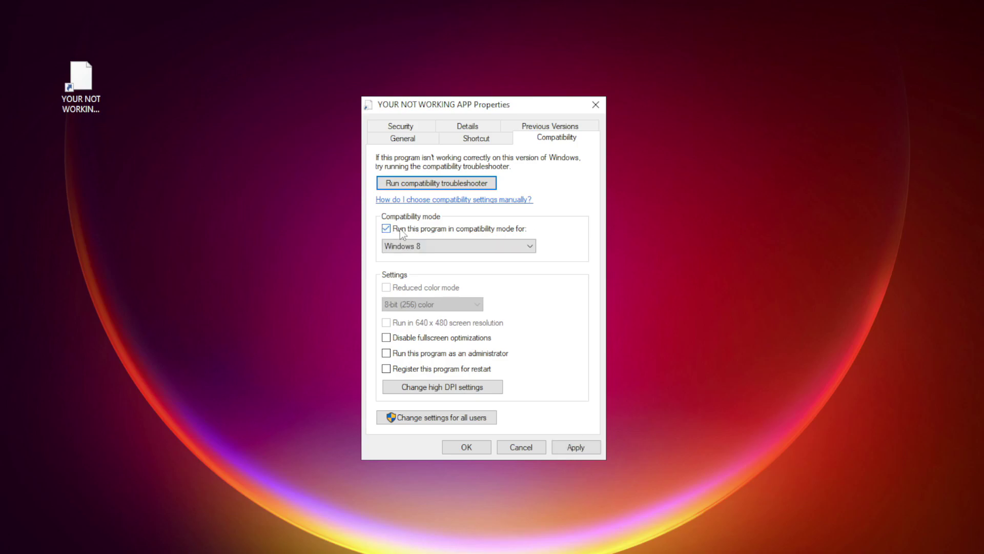
pyautogui.click(439, 250)
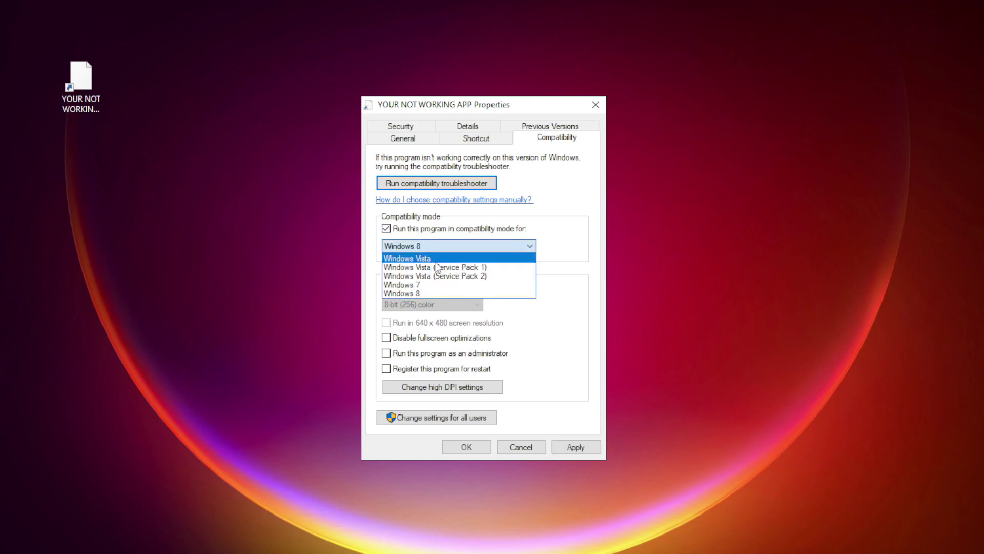
pyautogui.click(431, 292)
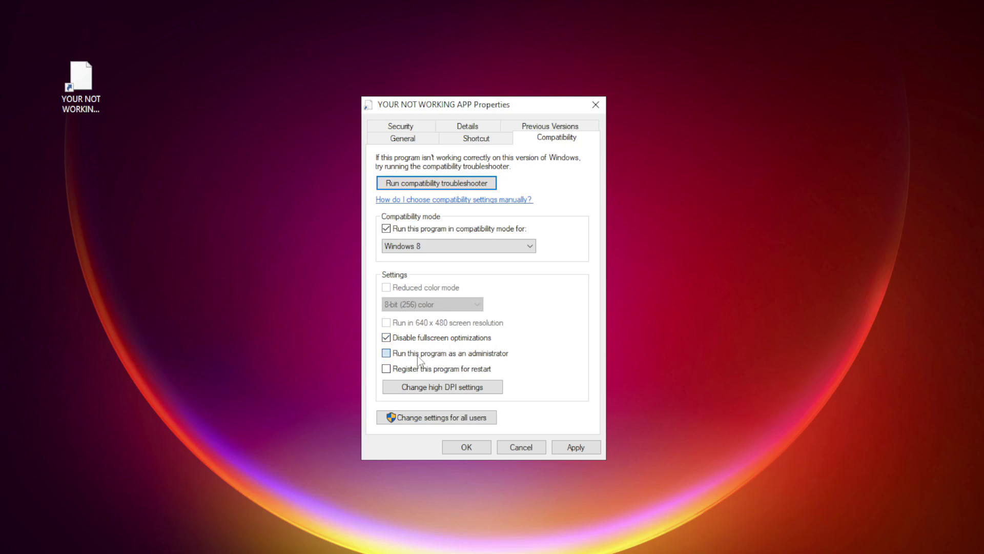
pyautogui.click(399, 354)
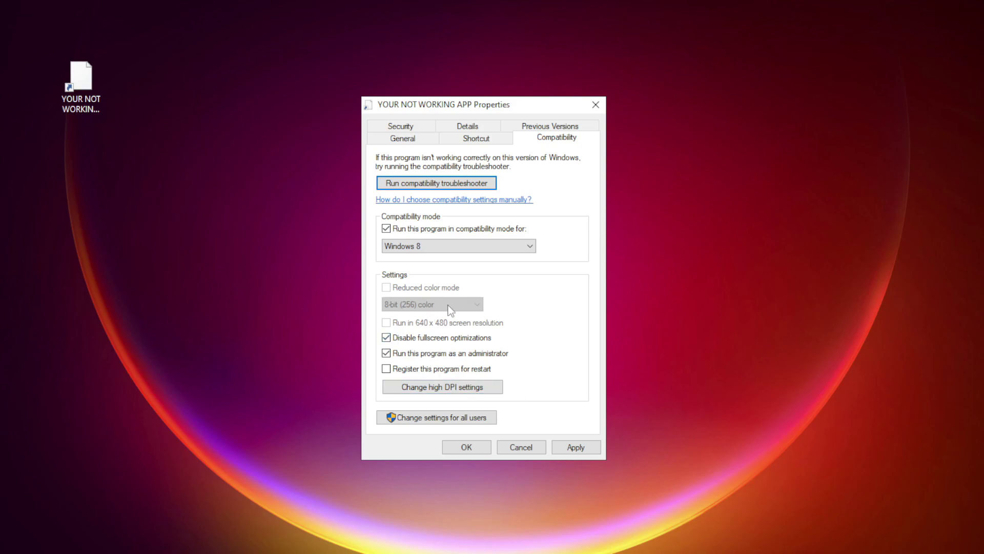
pyautogui.click(582, 449)
pyautogui.click(466, 448)
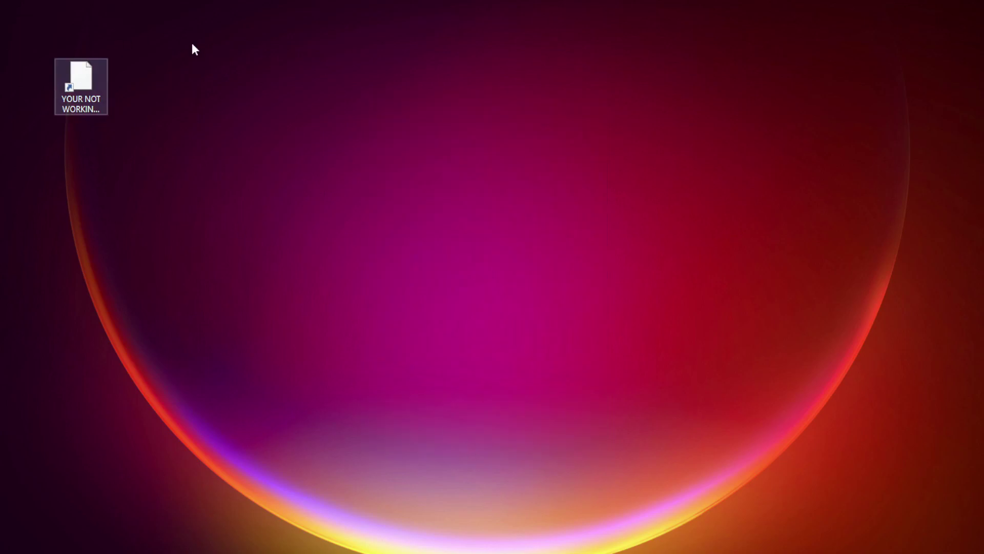
# Open the desktop shortcut, then bring up the Win+X system-tools menu from Start
pyautogui.doubleClick(75, 88)
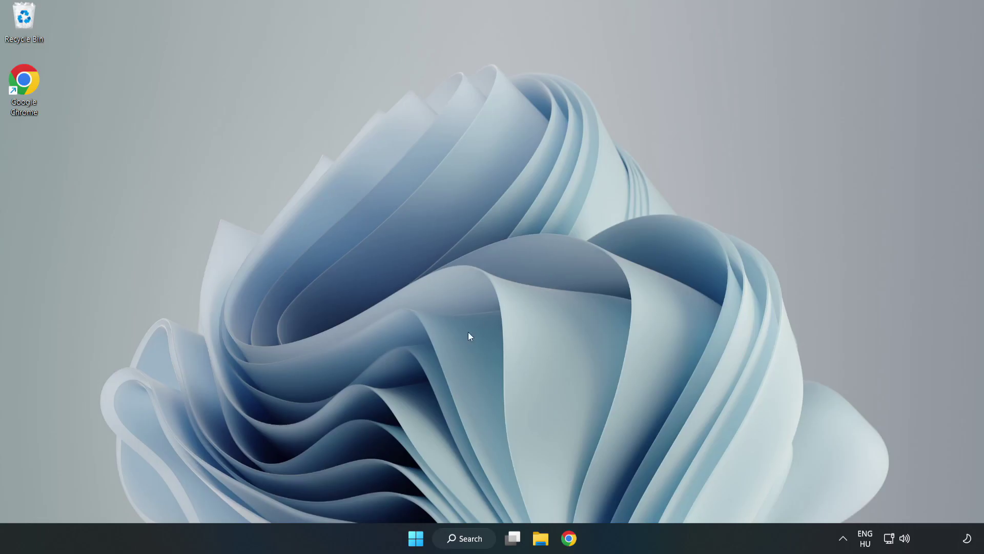
pyautogui.rightClick(418, 542)
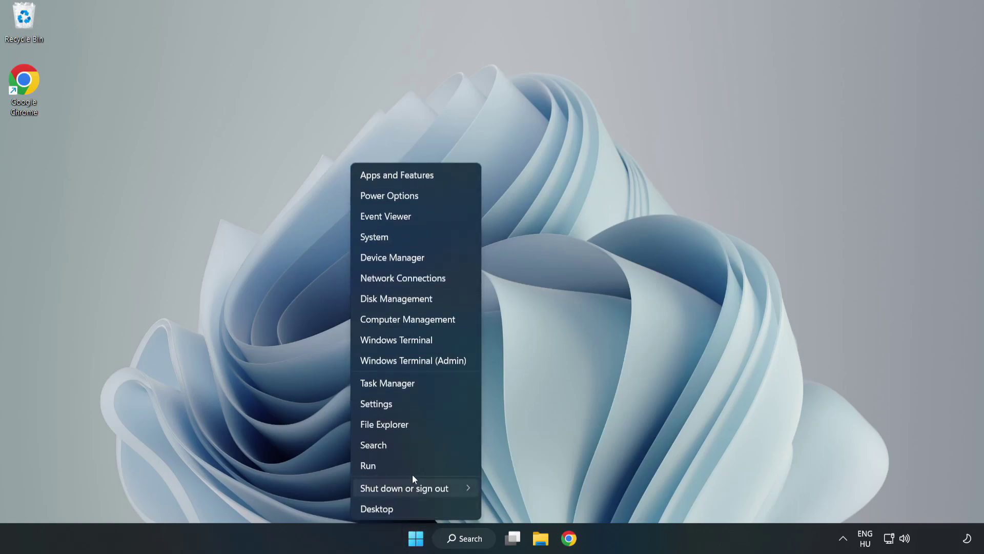
# Disable Cortana, Microsoft Edge, Microsoft Teams and Phone Link on Task Manager's Startup tab, then close it
pyautogui.click(415, 386)
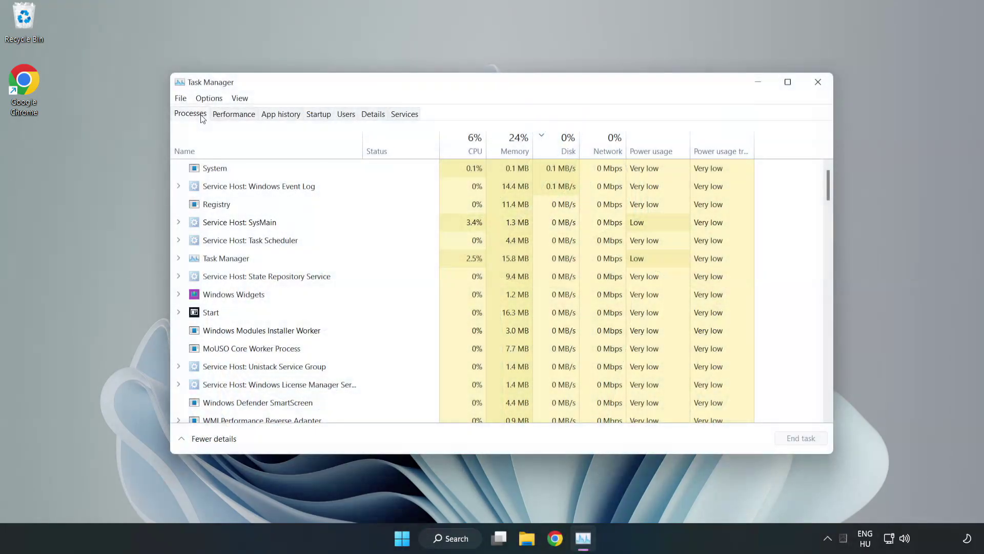
pyautogui.click(320, 118)
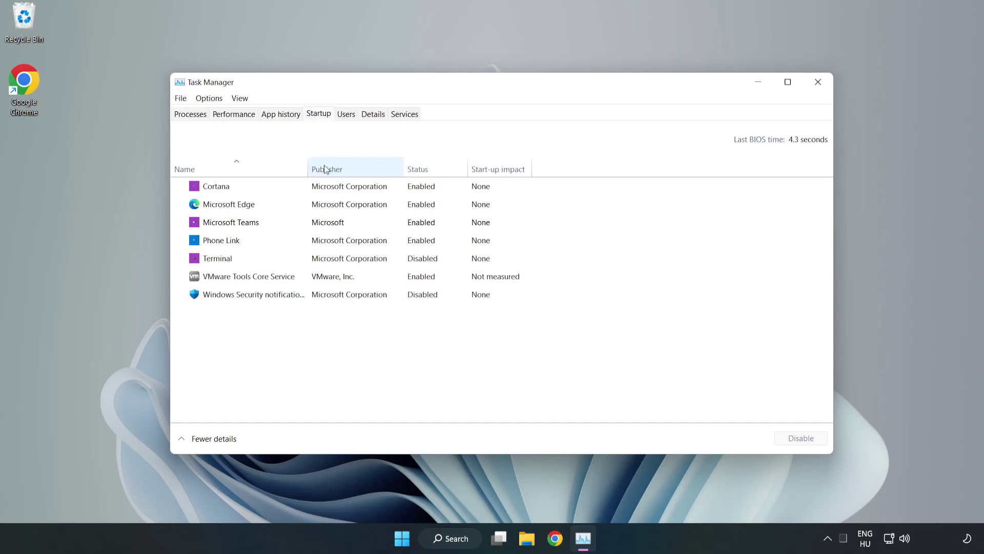
pyautogui.click(342, 194)
pyautogui.click(800, 438)
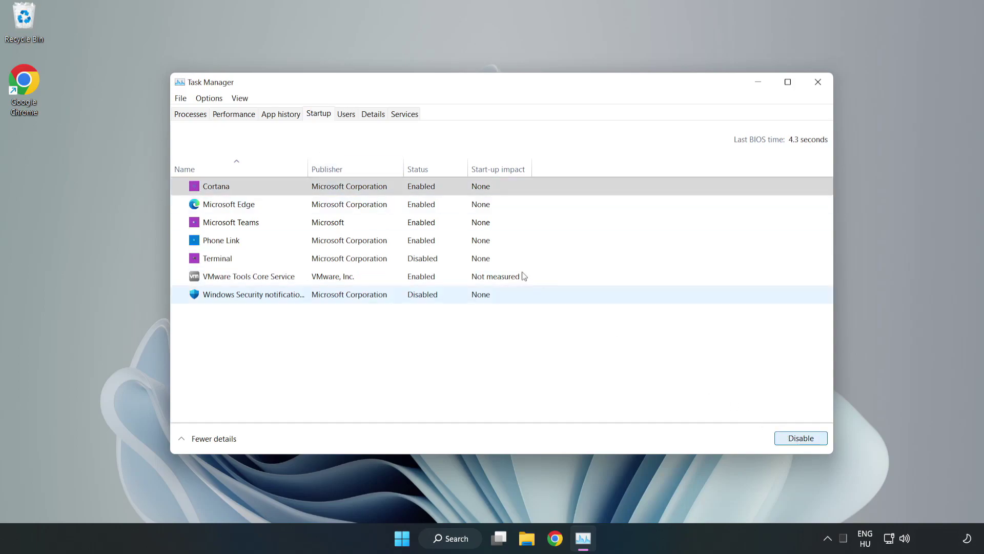
pyautogui.click(426, 204)
pyautogui.click(800, 438)
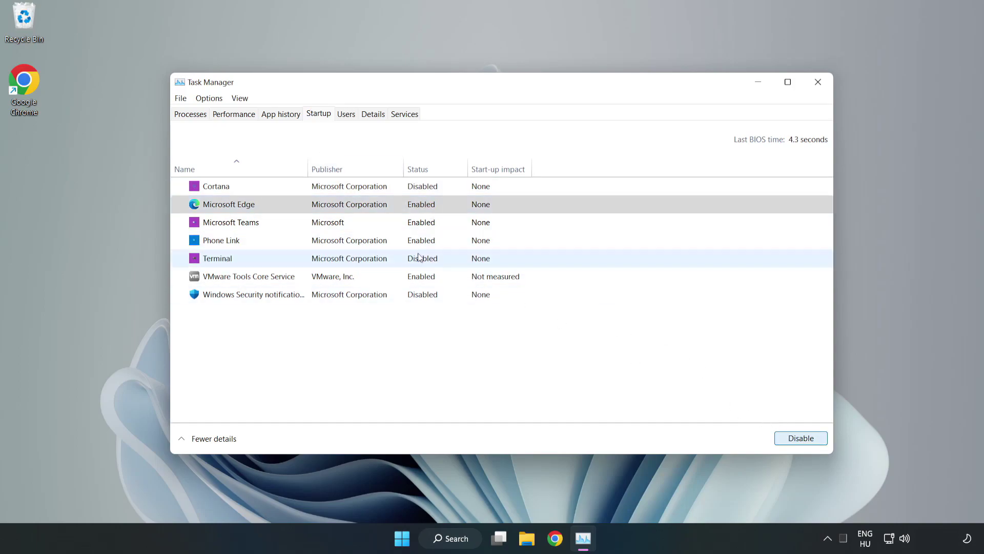
pyautogui.click(335, 222)
pyautogui.click(801, 438)
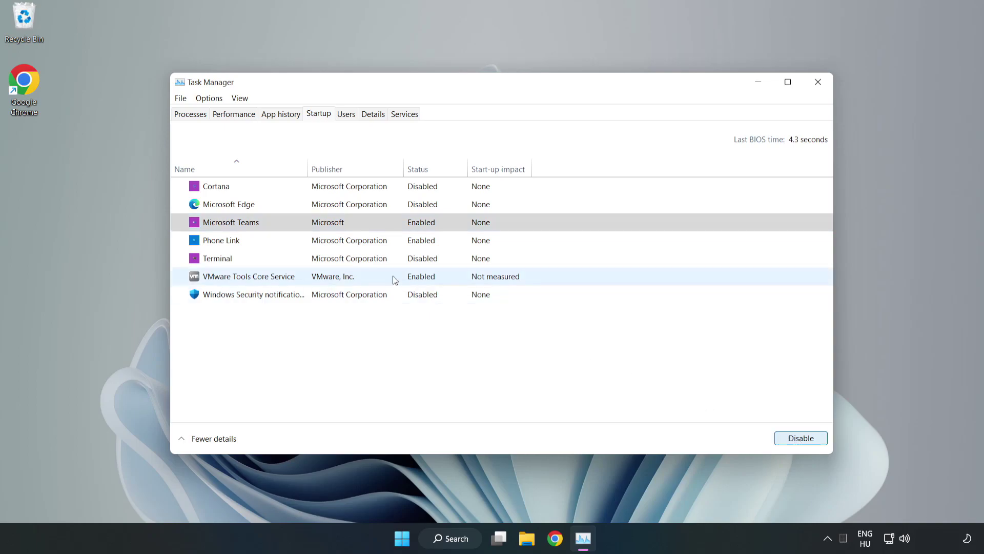
pyautogui.click(327, 241)
pyautogui.click(820, 438)
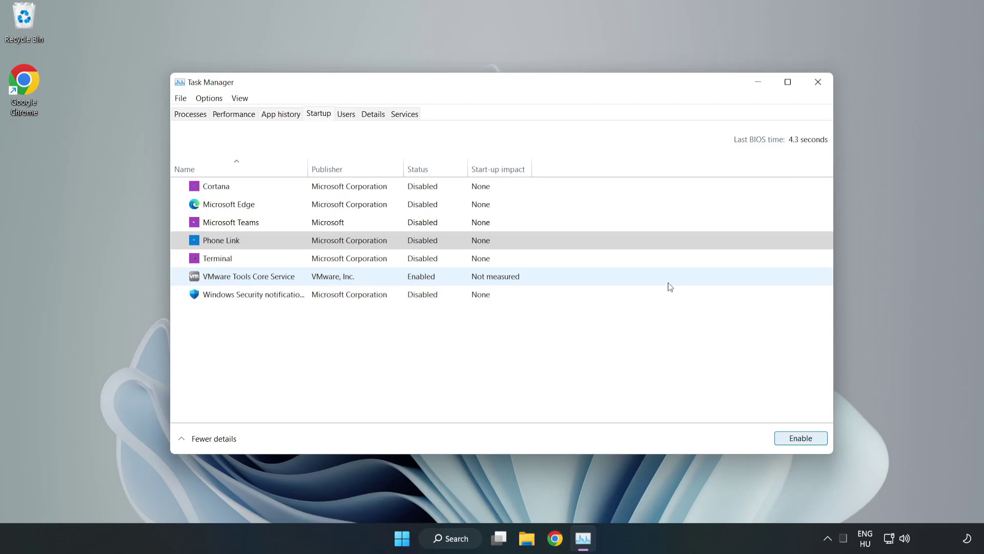
pyautogui.click(819, 84)
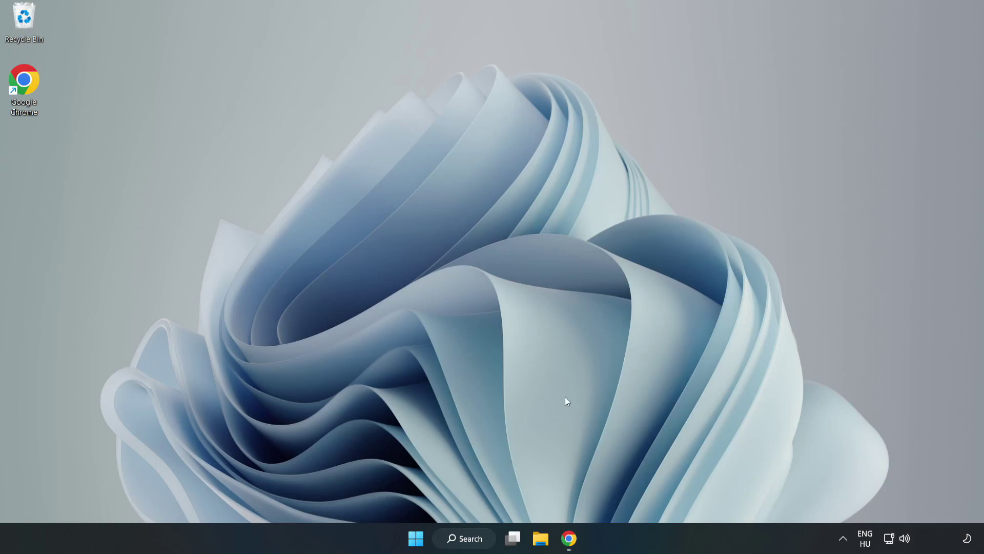
# Download dxwebsetup.exe from the DirectX End-User Runtime page in Chrome and launch it
pyautogui.click(568, 544)
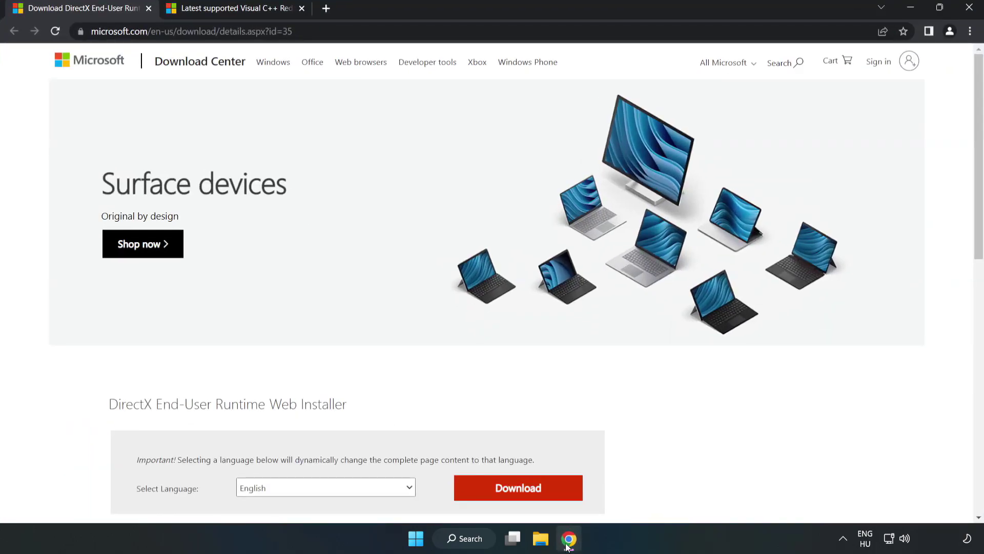
pyautogui.click(307, 32)
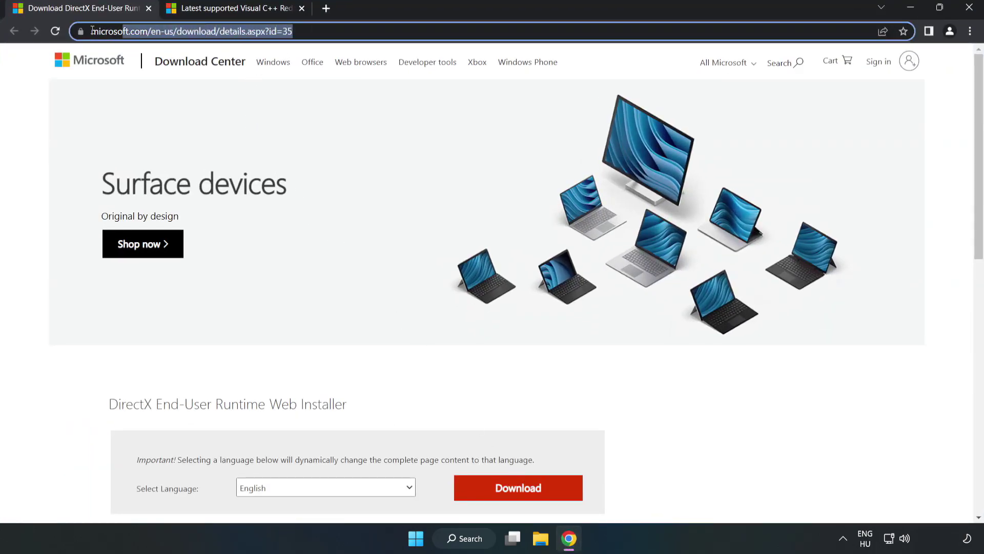
pyautogui.moveTo(292, 32); pyautogui.dragTo(134, 32)
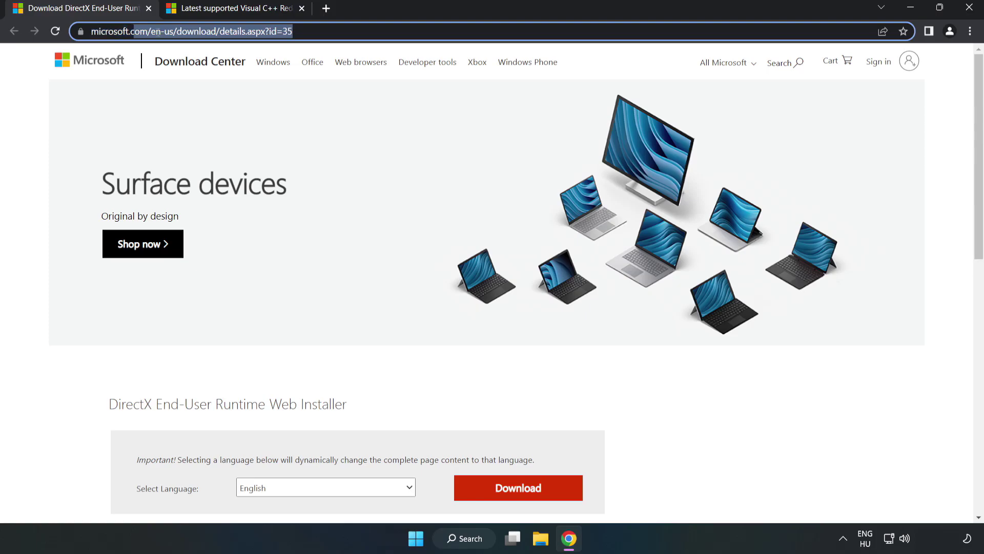
pyautogui.click(40, 117)
pyautogui.scroll(-3, 497, 339)
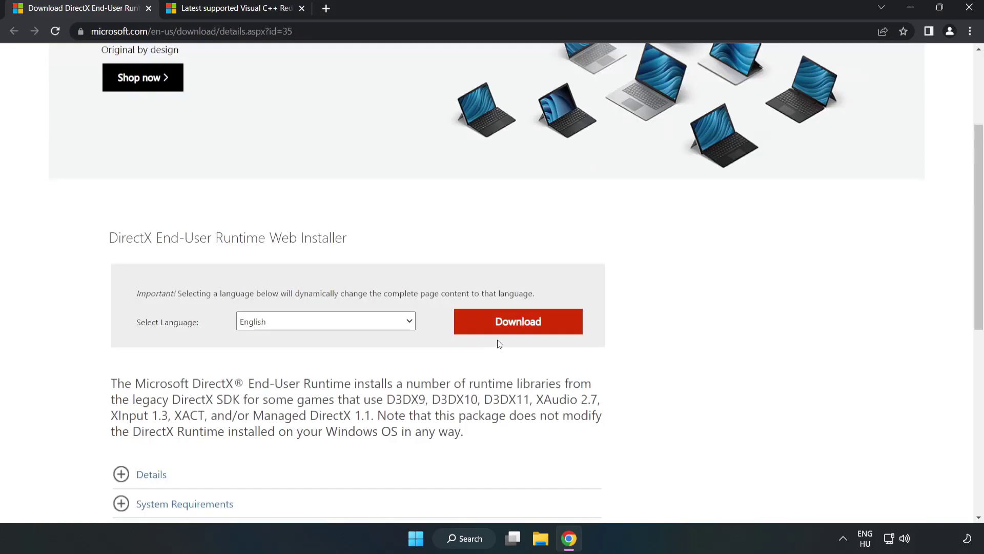
pyautogui.click(523, 331)
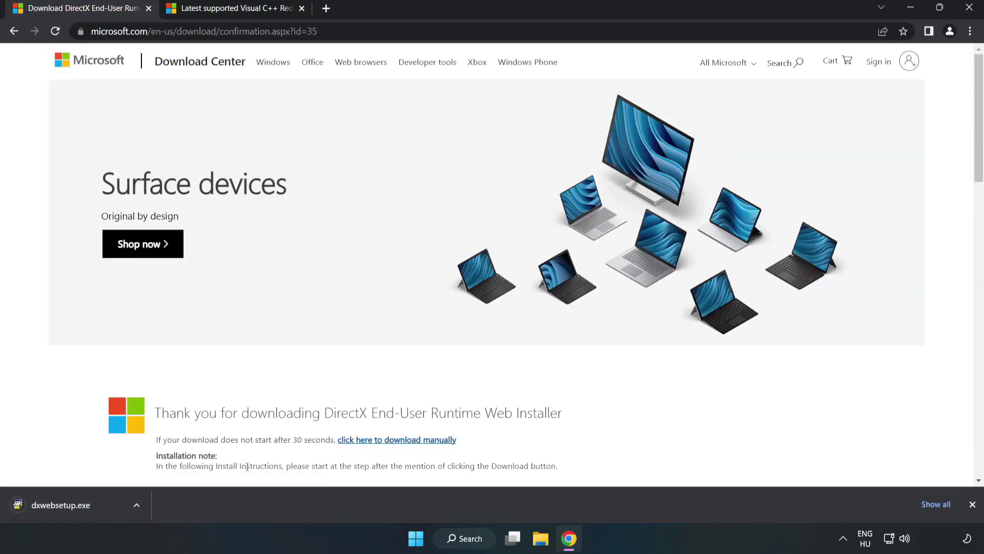
pyautogui.click(73, 506)
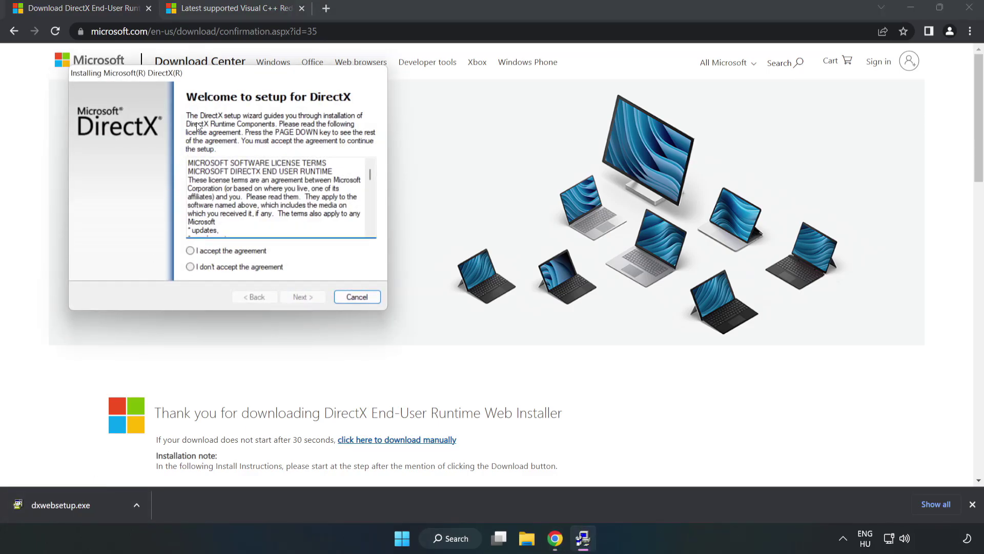
# Accept the DirectX licence, decline the Bing Bar, and finish setup, which reports DirectX already current
pyautogui.moveTo(222, 78); pyautogui.dragTo(480, 165)
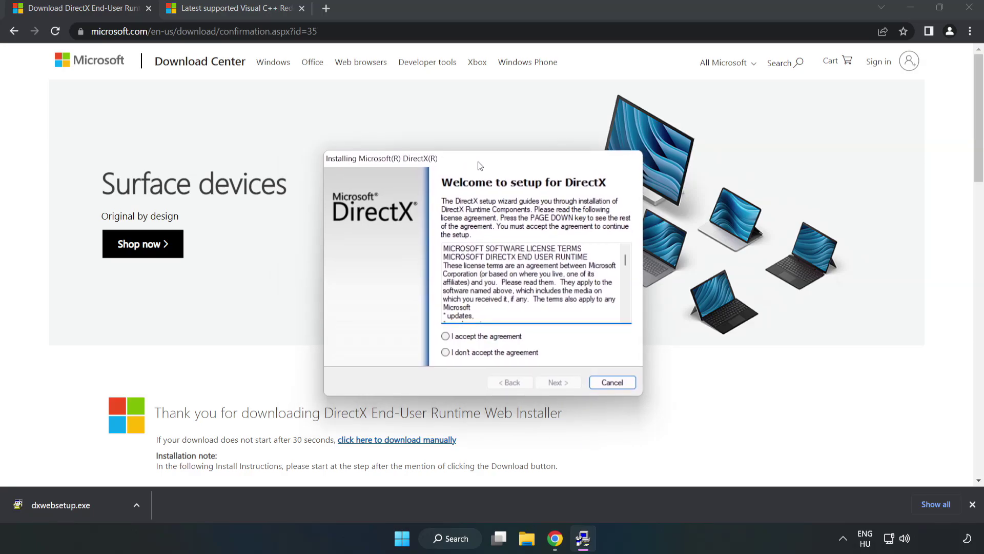
pyautogui.moveTo(625, 259); pyautogui.dragTo(618, 323)
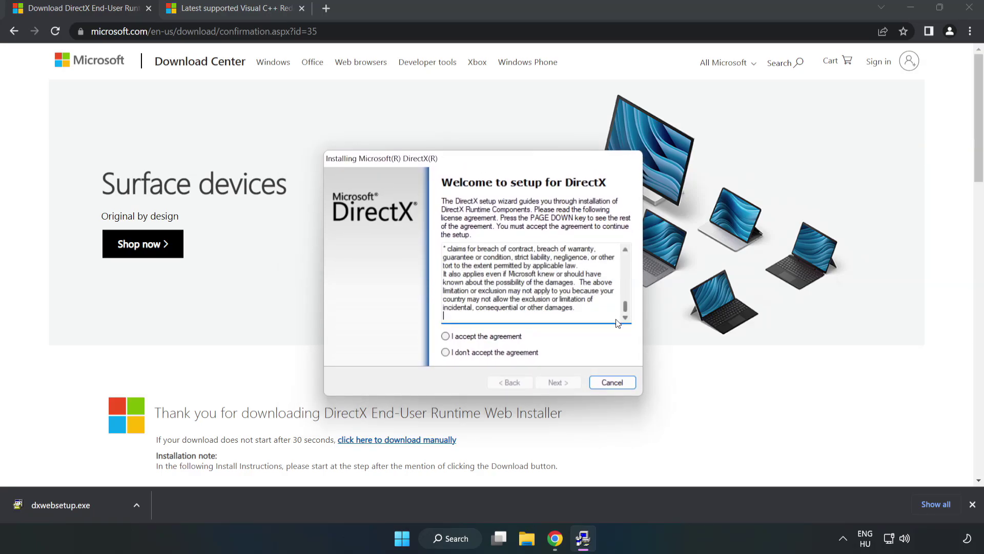
pyautogui.click(457, 337)
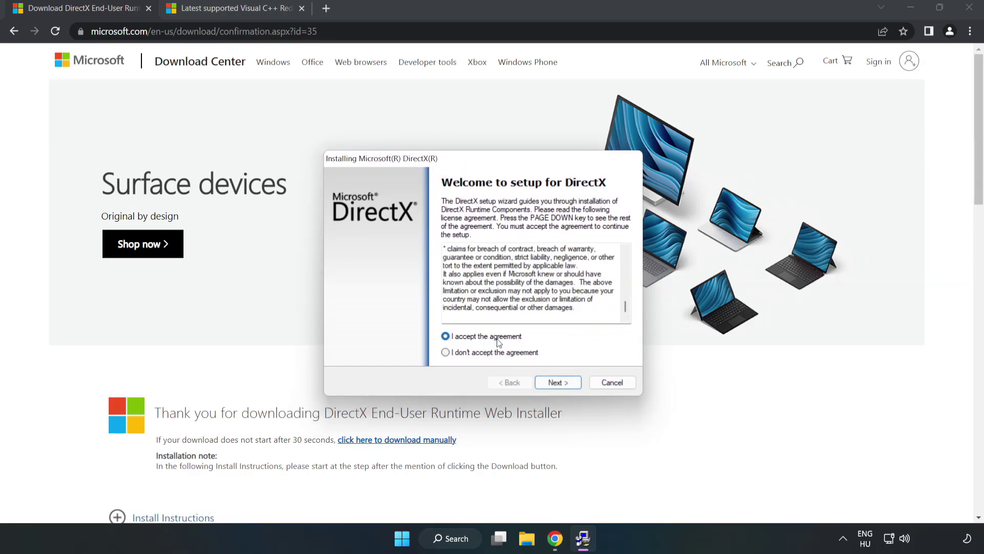
pyautogui.click(562, 386)
pyautogui.click(439, 293)
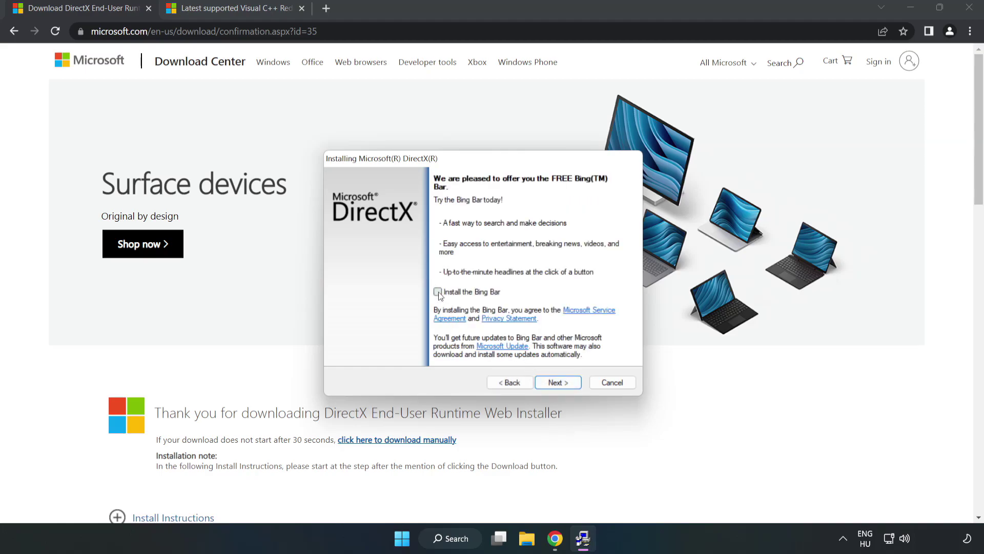
pyautogui.click(565, 383)
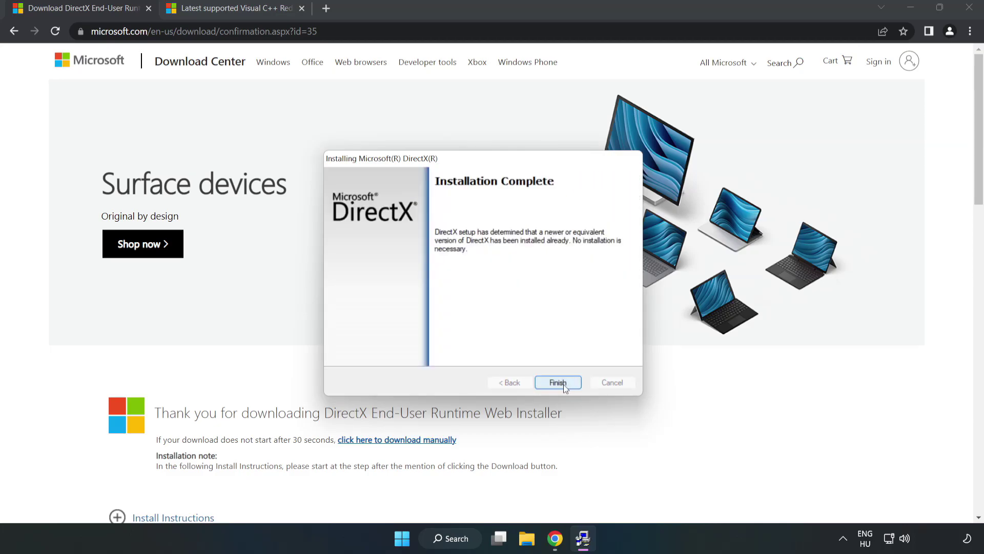
pyautogui.click(564, 383)
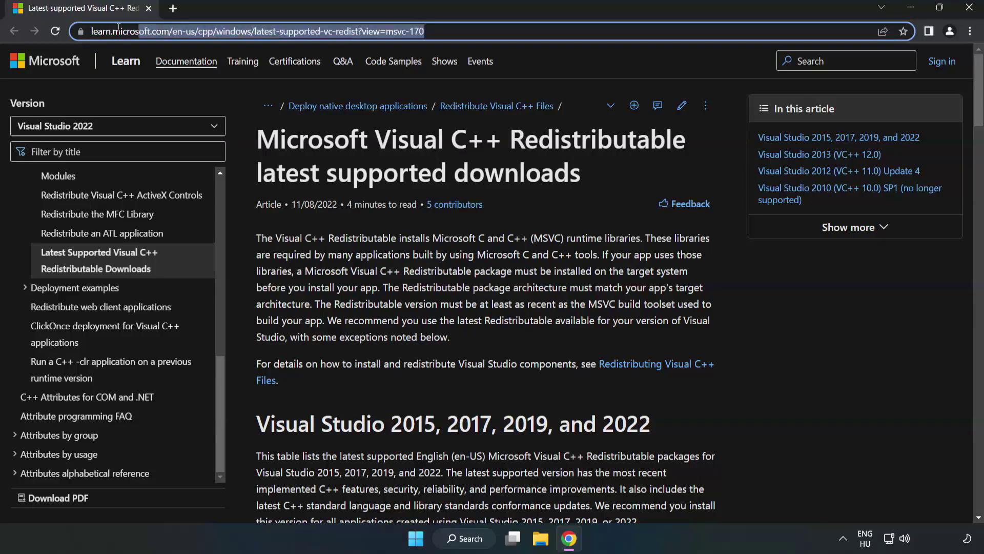
pyautogui.click(506, 32)
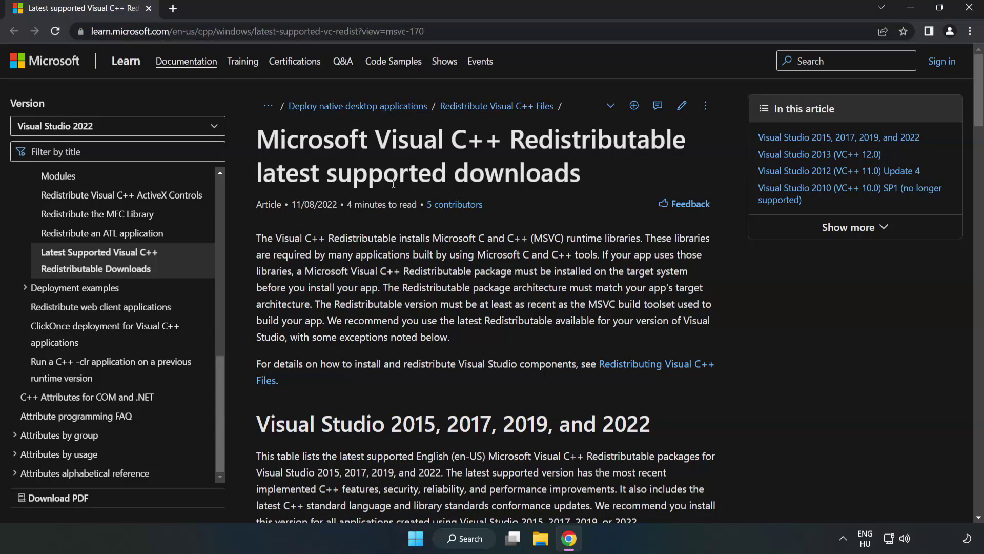
pyautogui.scroll(-3, 395, 188)
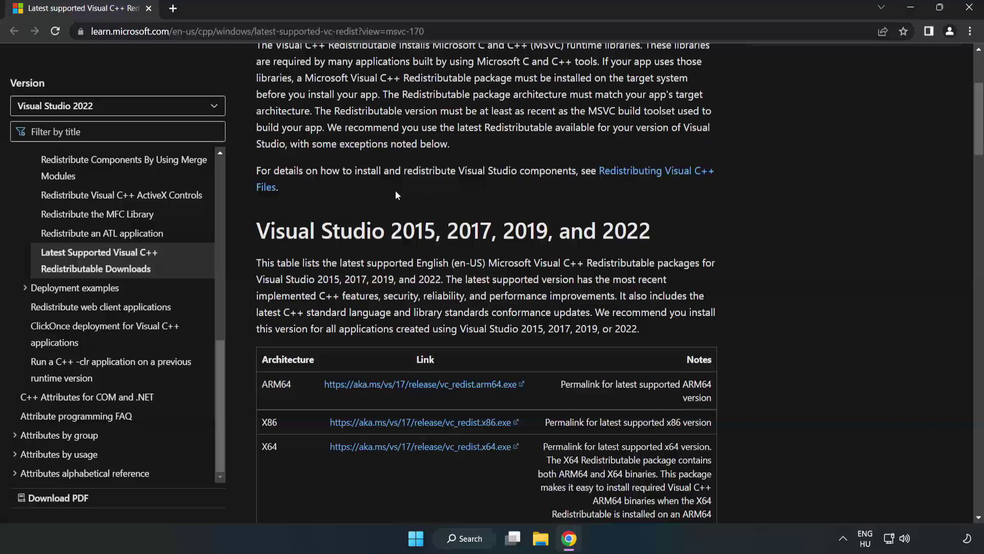
pyautogui.scroll(-3, 395, 190)
pyautogui.scroll(1, 378, 201)
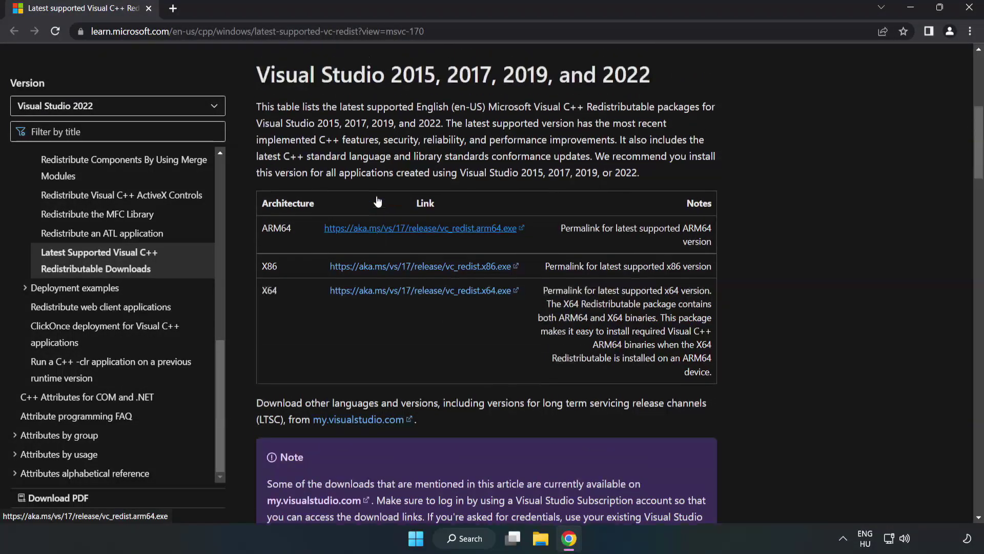
pyautogui.scroll(1, 377, 201)
pyautogui.moveTo(258, 102); pyautogui.dragTo(650, 112)
pyautogui.click(649, 112)
pyautogui.click(397, 258)
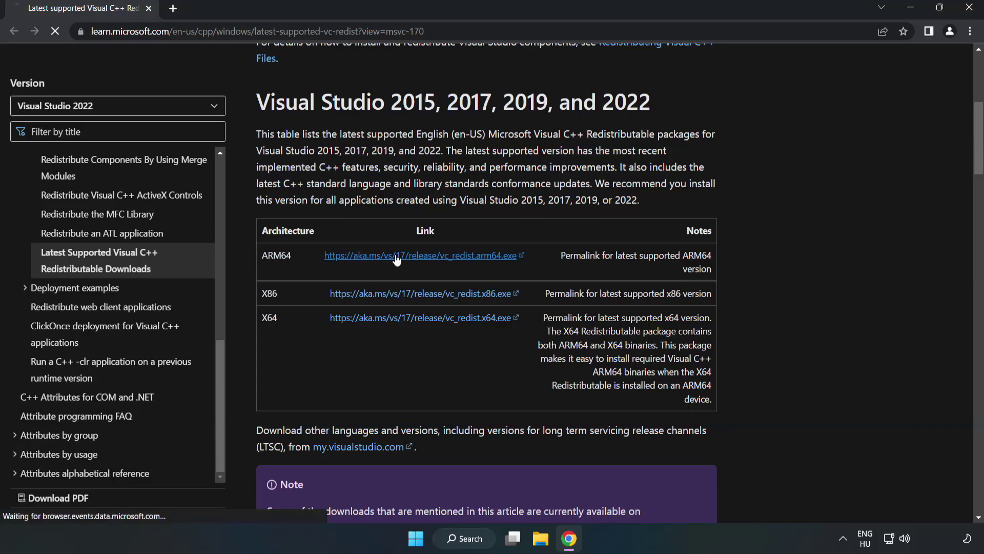
pyautogui.click(405, 293)
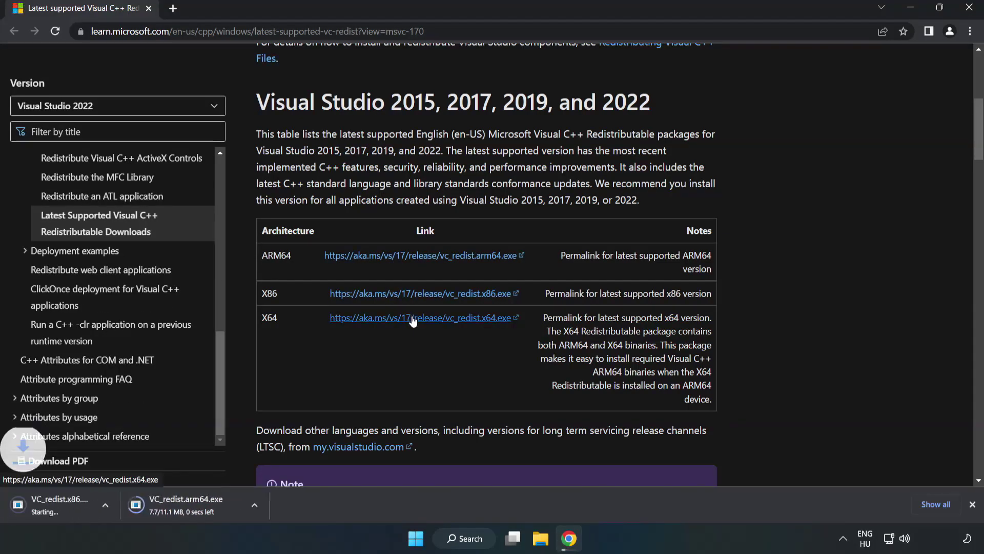
pyautogui.click(412, 318)
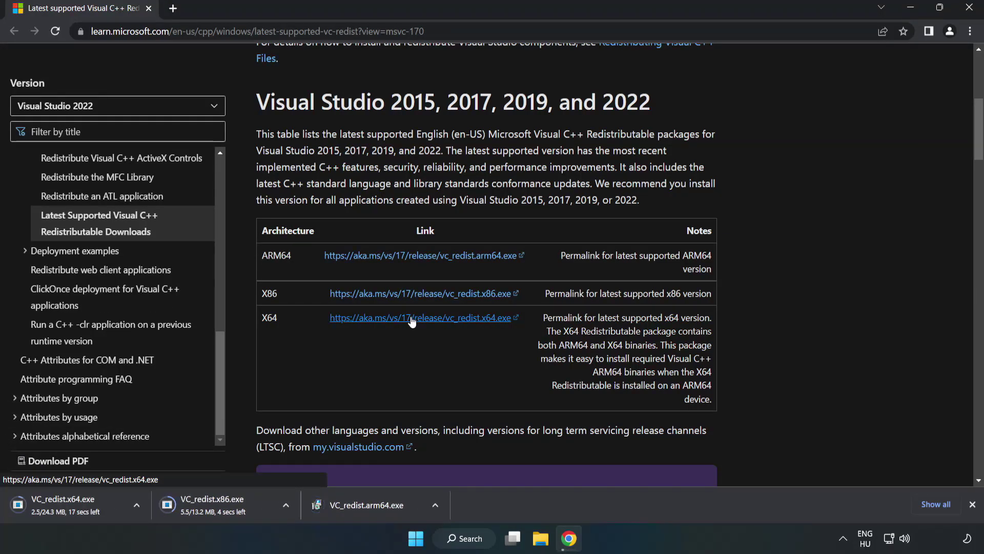
# Try installing the ARM64 redistributable, dismiss its unsupported-processor failure, then launch VC_redist.x86.exe
pyautogui.click(376, 505)
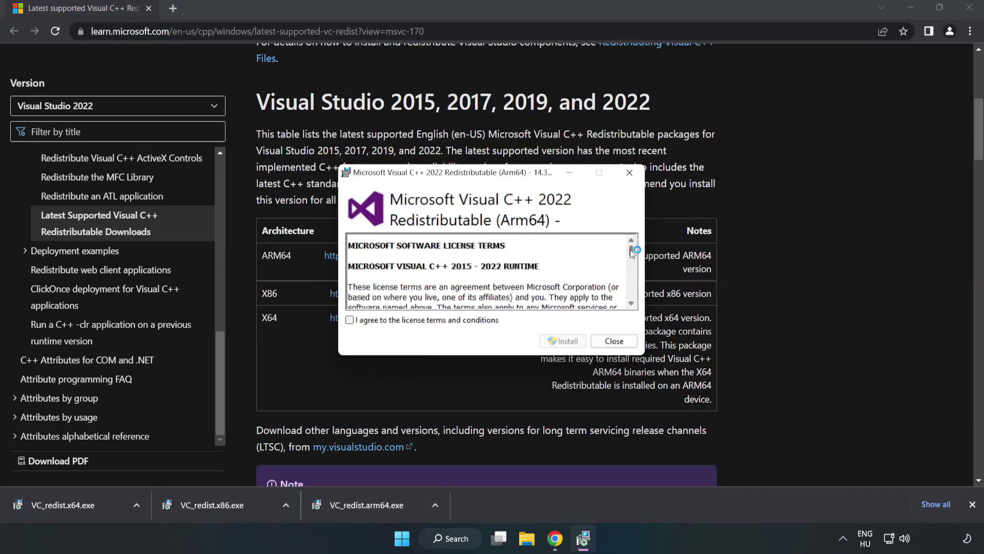
pyautogui.moveTo(631, 250); pyautogui.dragTo(631, 296)
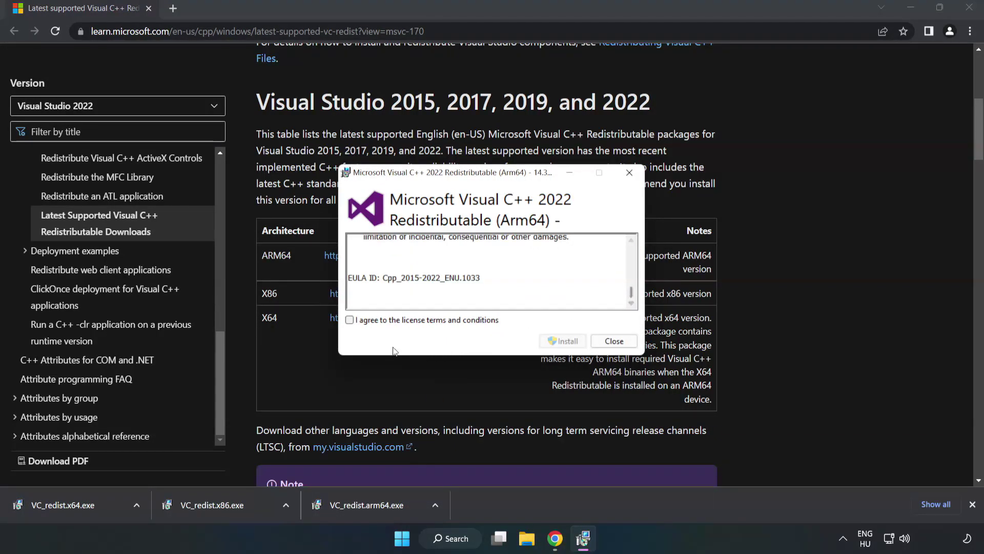
pyautogui.click(350, 320)
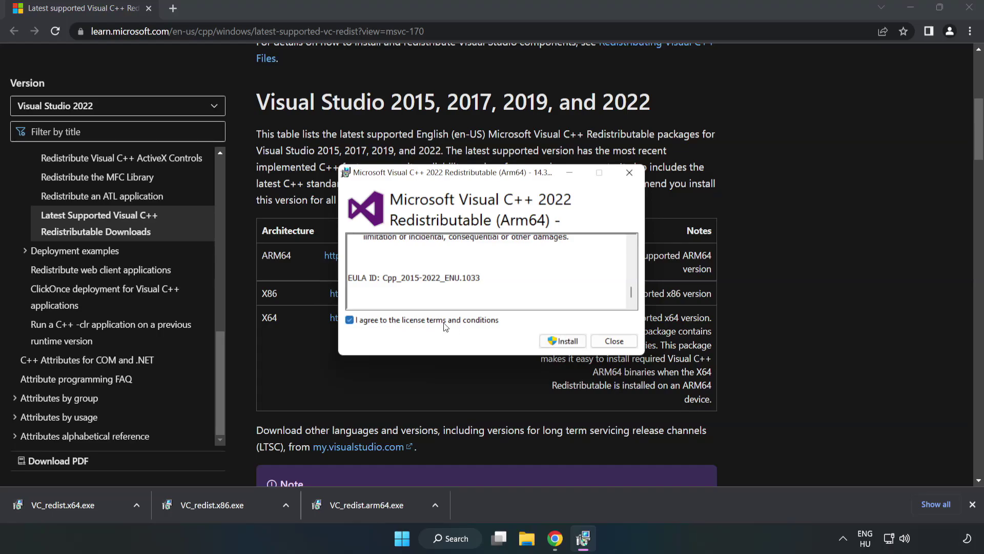
pyautogui.click(564, 341)
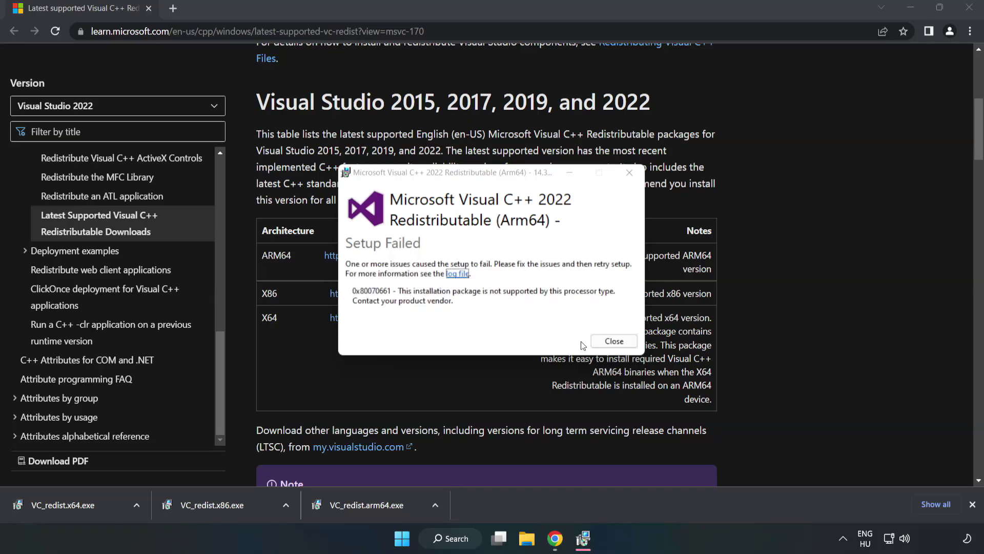
pyautogui.click(613, 341)
pyautogui.click(217, 502)
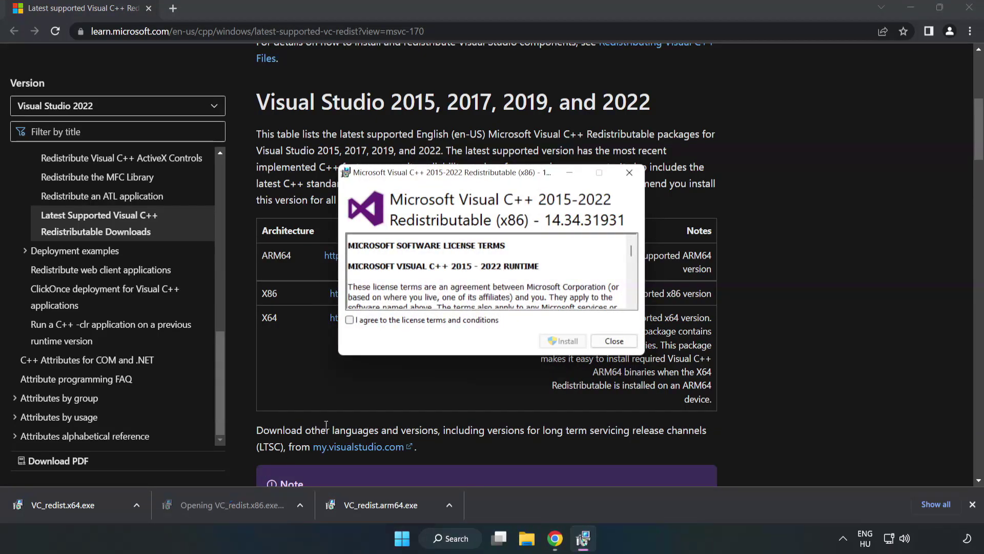
# Accept the licence and install Visual C++ x86 14.34.31931, closing the installer after success
pyautogui.moveTo(633, 252); pyautogui.dragTo(633, 305)
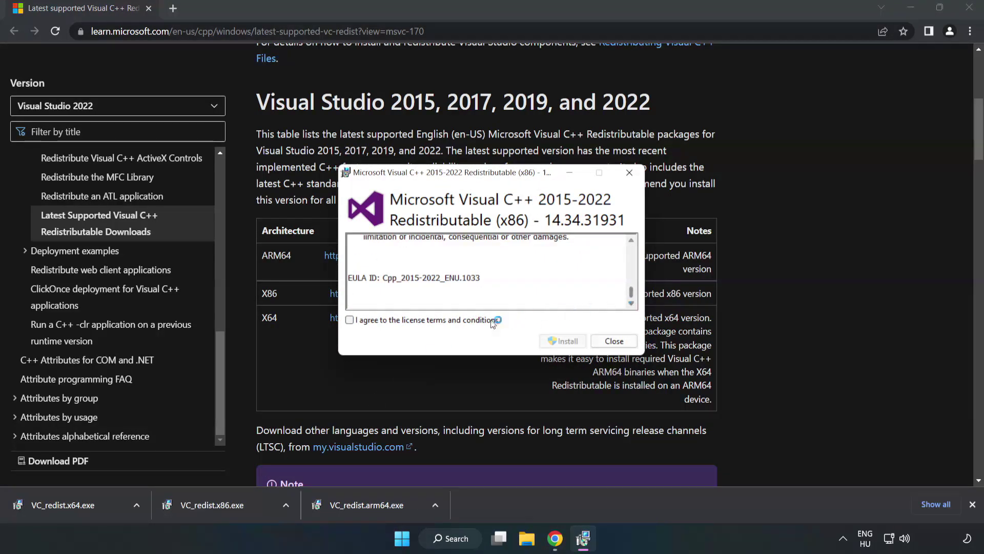
pyautogui.click(349, 321)
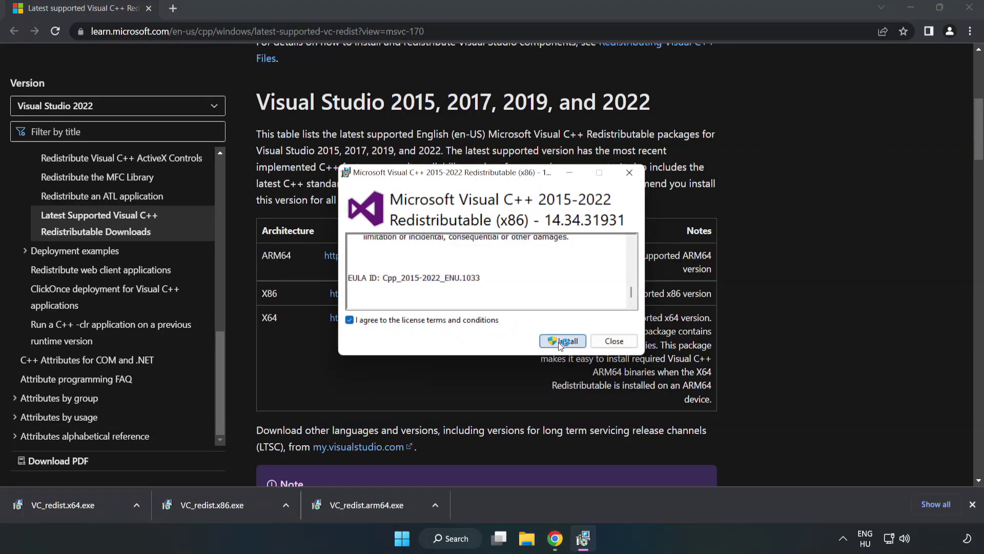
pyautogui.click(559, 341)
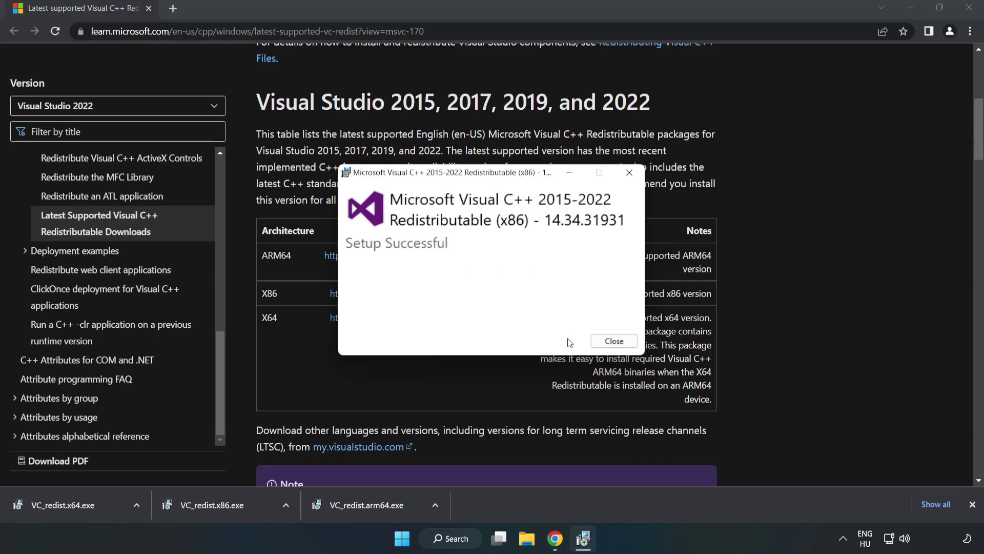
pyautogui.click(610, 345)
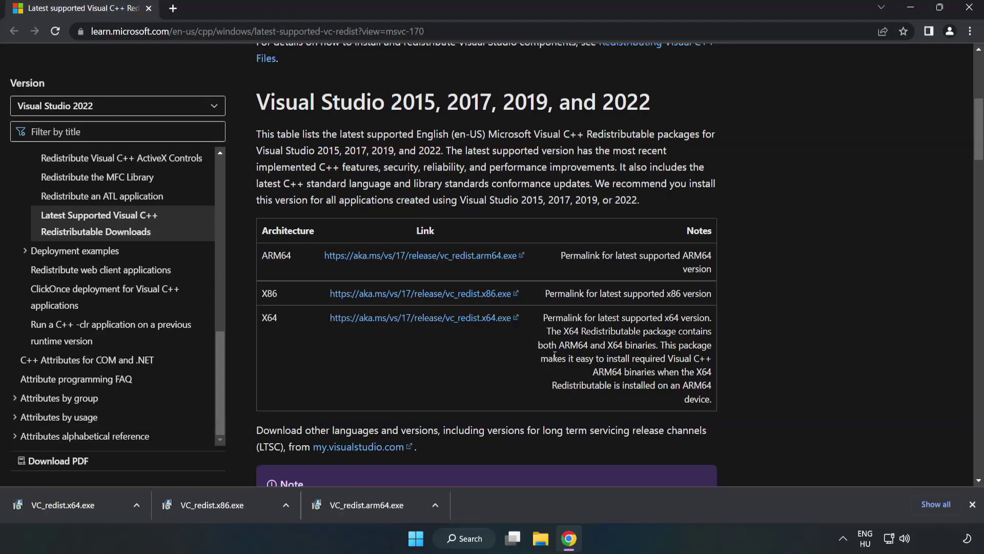
# Run VC_redist.x64.exe, accept the licence, install version 14.34.31931 and close it on success
pyautogui.click(53, 503)
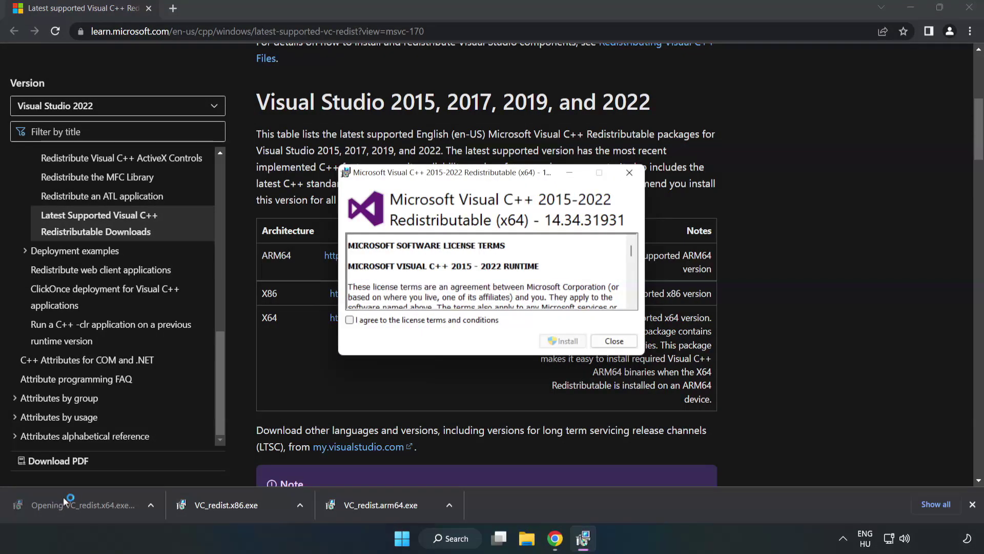
pyautogui.moveTo(632, 253); pyautogui.dragTo(633, 298)
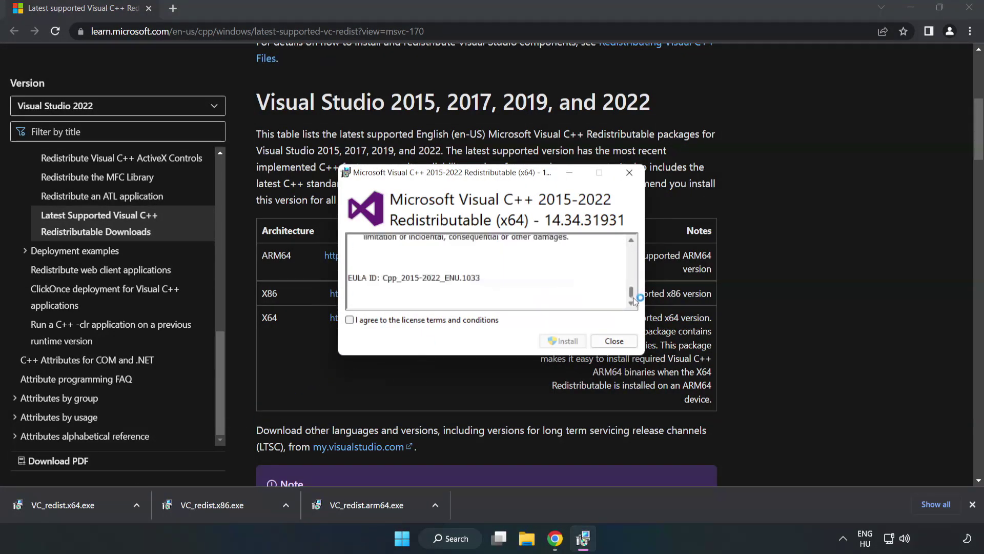
pyautogui.click(349, 319)
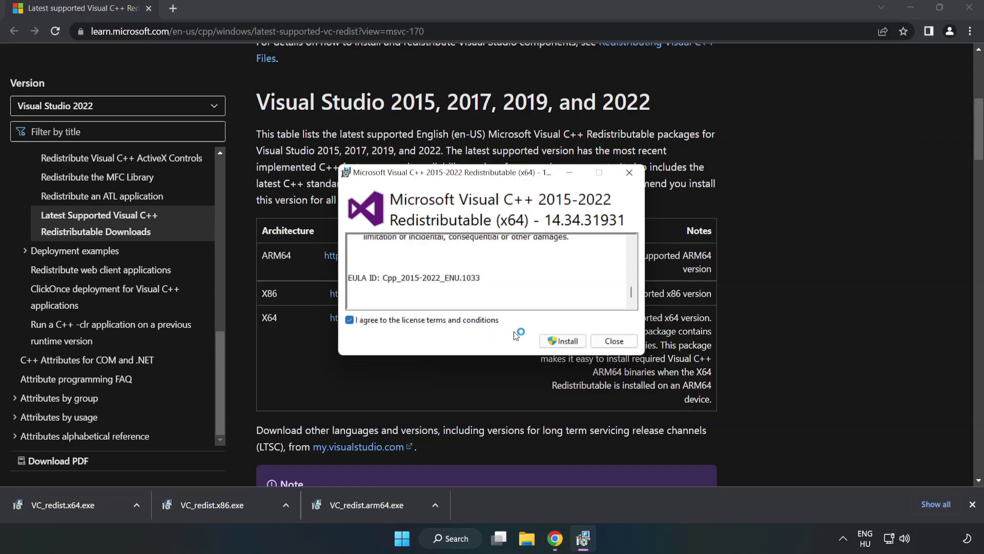
pyautogui.click(559, 339)
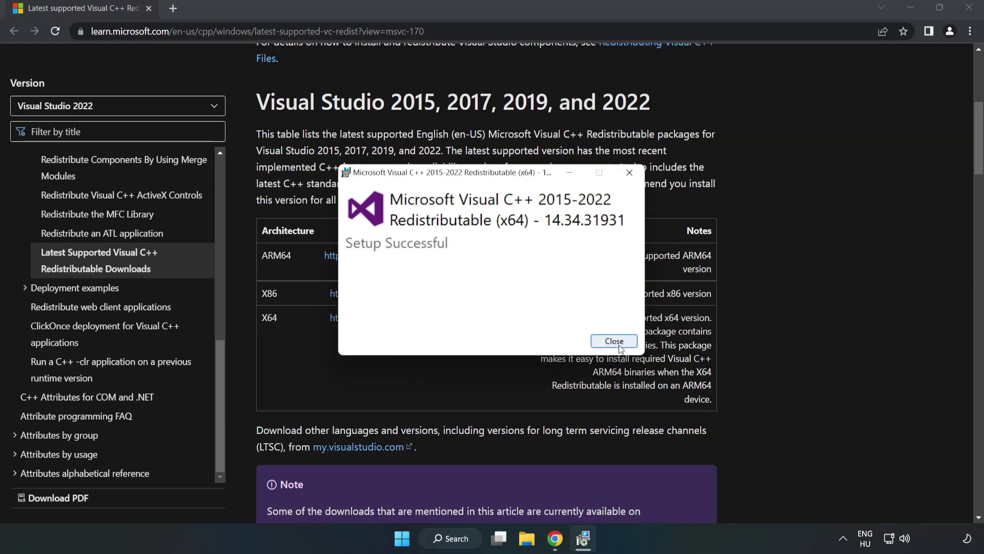
pyautogui.click(614, 341)
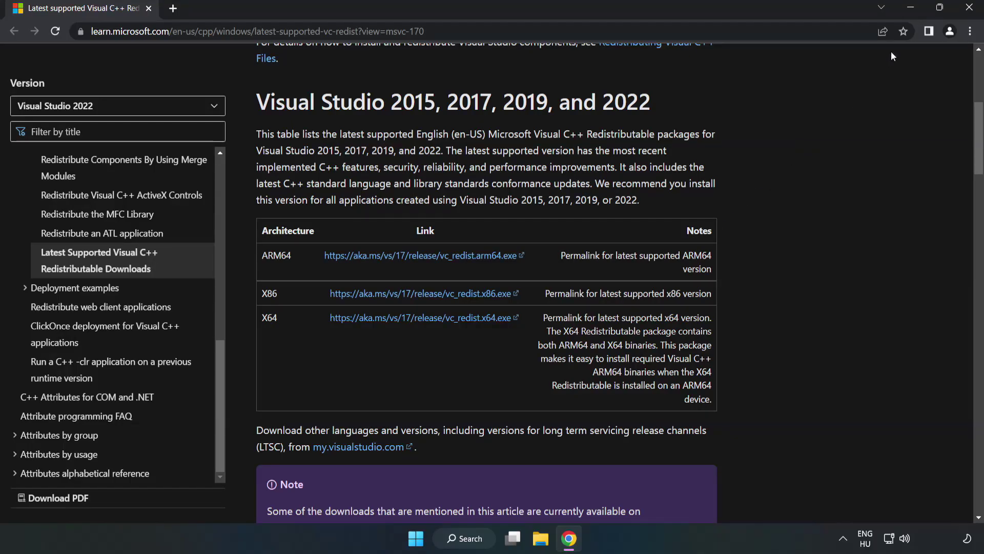
# Close Chrome and search 'cmd' to bring up Command Prompt's launch options
pyautogui.click(971, 12)
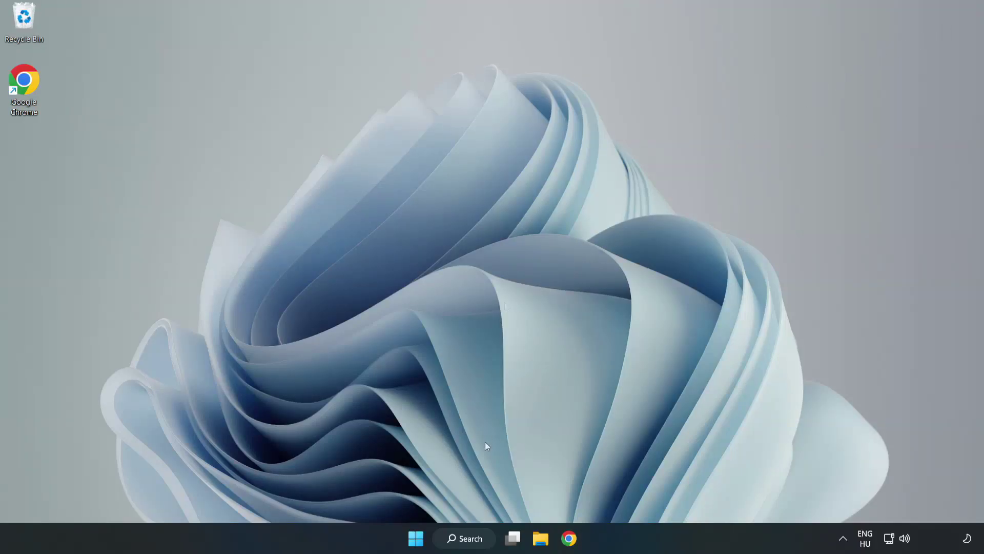
pyautogui.click(477, 538)
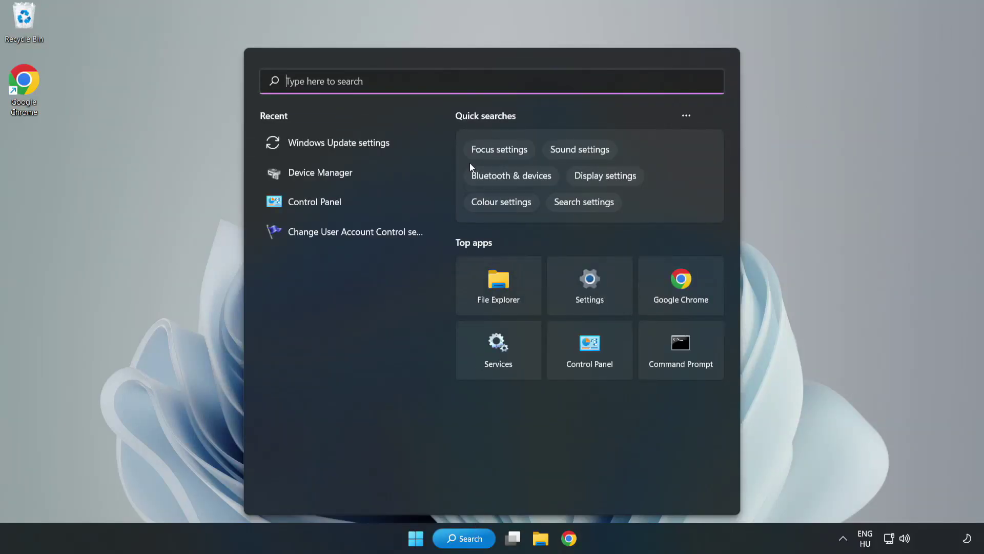
pyautogui.write('cmd')
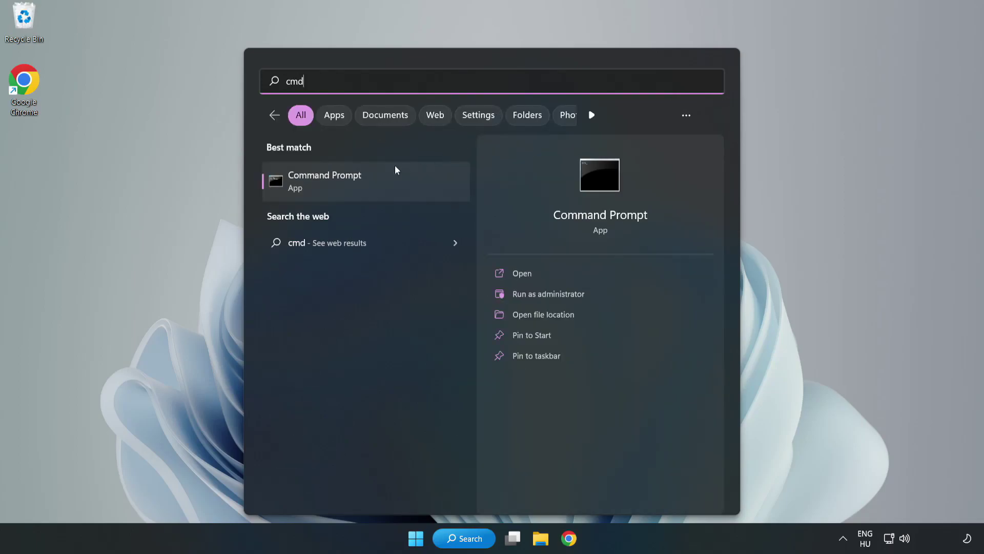
pyautogui.rightClick(387, 187)
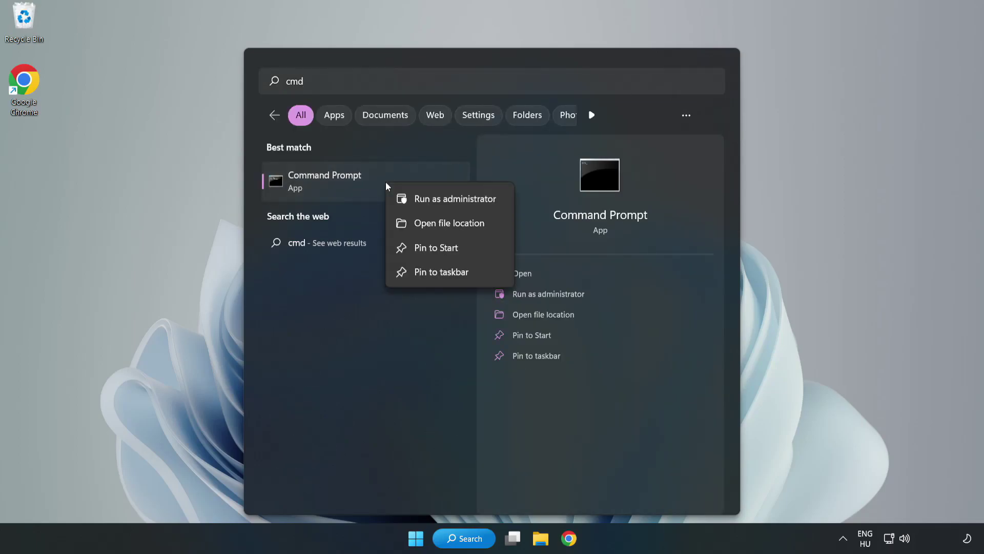
# Launch Command Prompt as administrator and run sfc /scannow, which finds no integrity violations
pyautogui.click(426, 199)
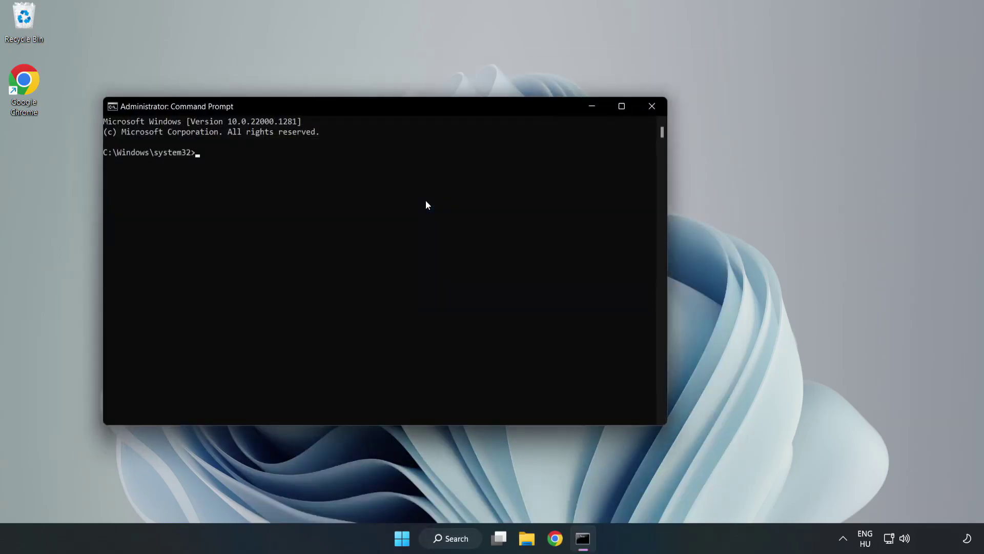
pyautogui.moveTo(395, 109); pyautogui.dragTo(501, 113)
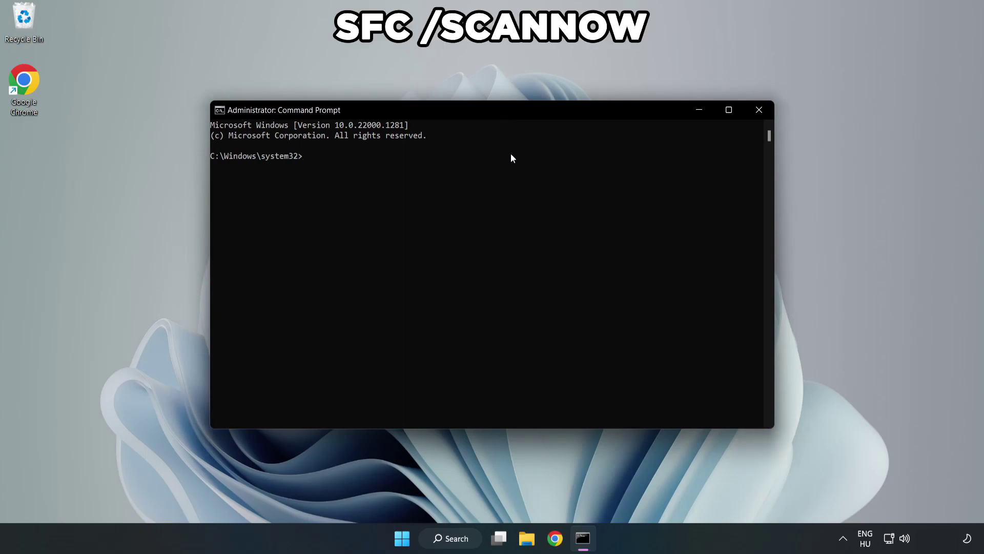
pyautogui.write('sfc /scannow')
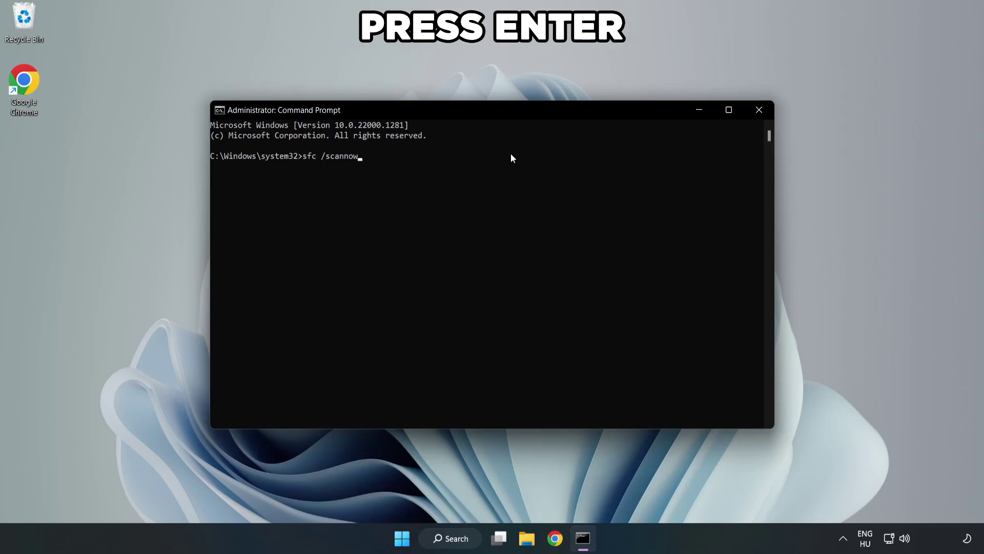
pyautogui.press('Return')
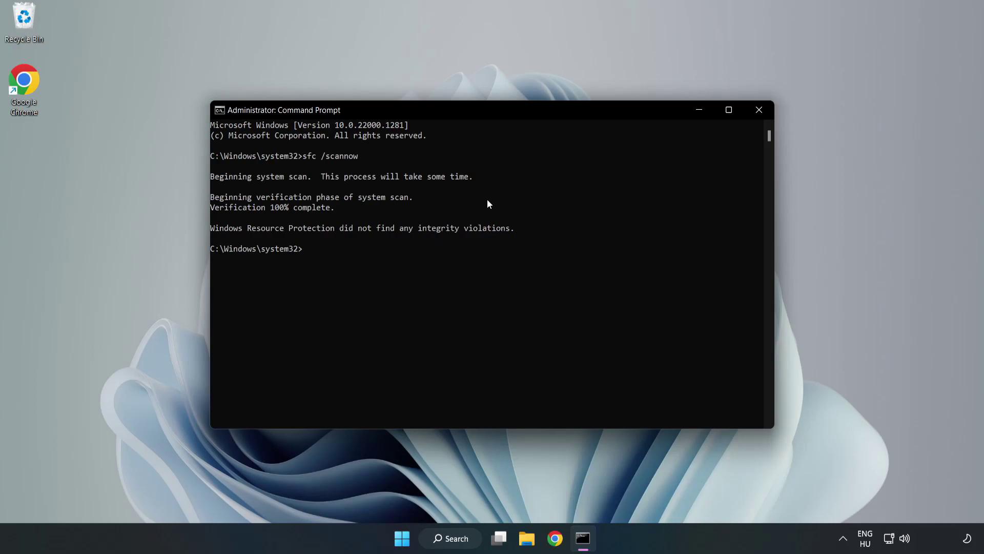
# Close Command Prompt and show the Start menu's power options with Restart
pyautogui.click(758, 112)
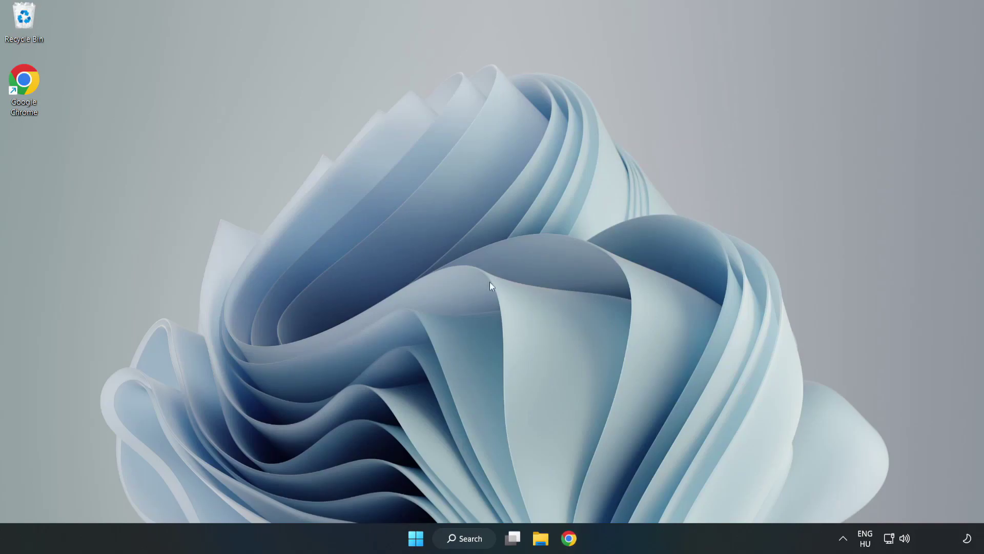
pyautogui.click(416, 538)
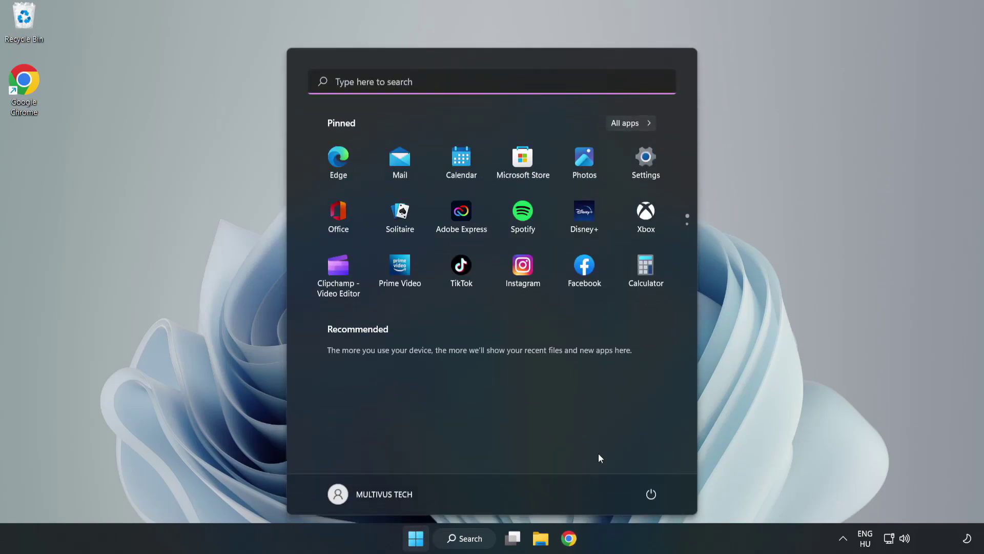
pyautogui.click(656, 495)
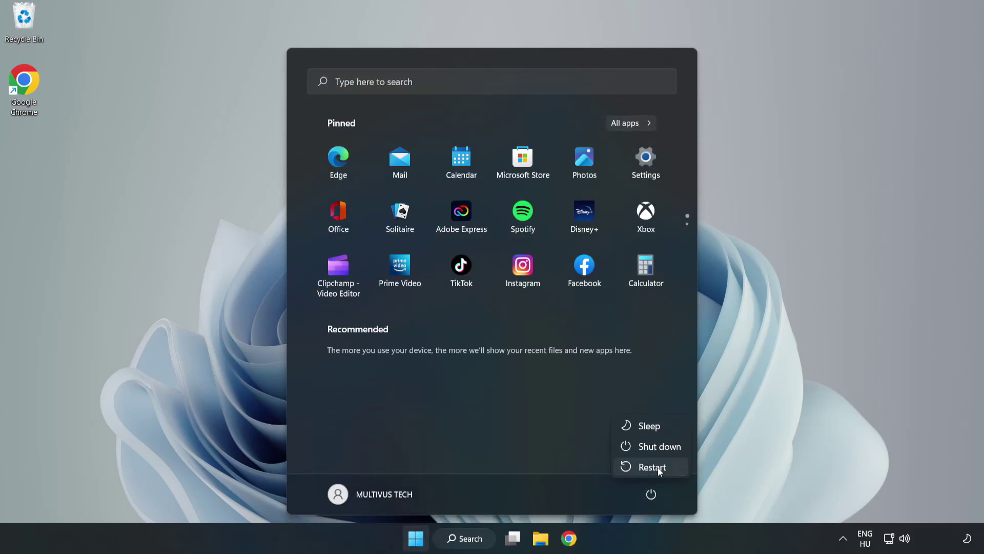